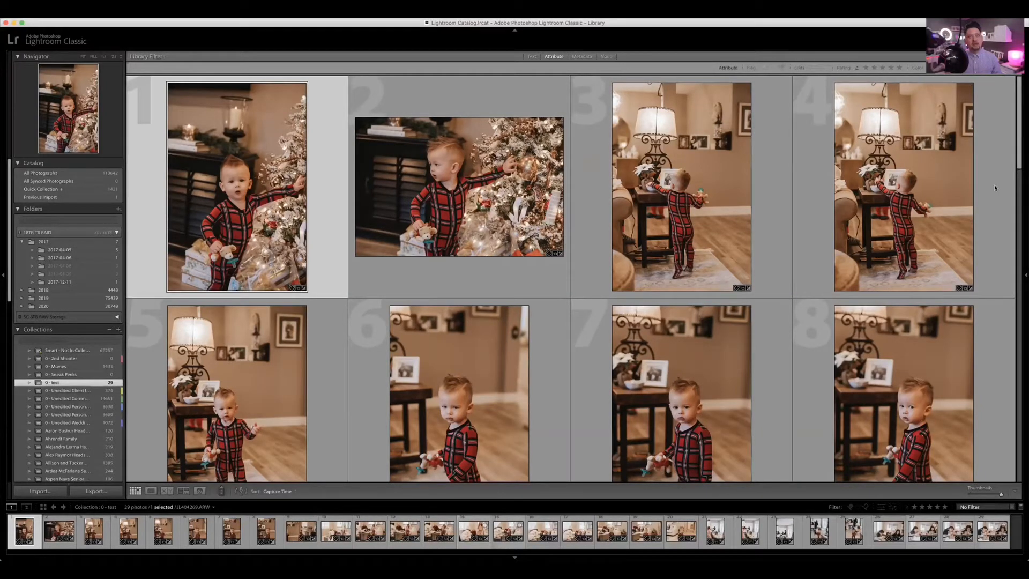
Step: Reset the first photo's develop settings and synchronize the reset settings to every photo in the collection
{"action": "key", "text": "d"}
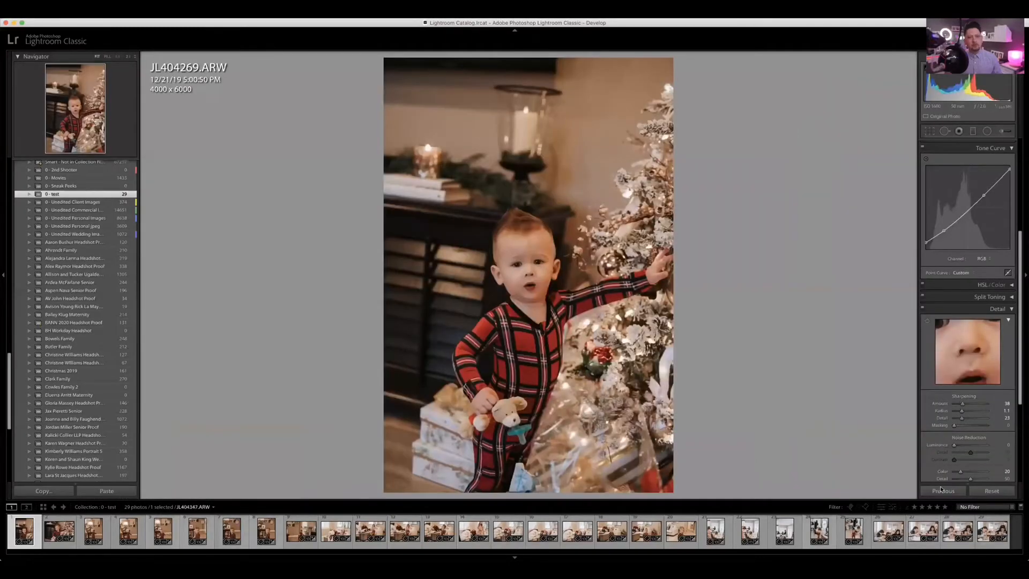
{"action": "left_click", "coordinate": [990, 491]}
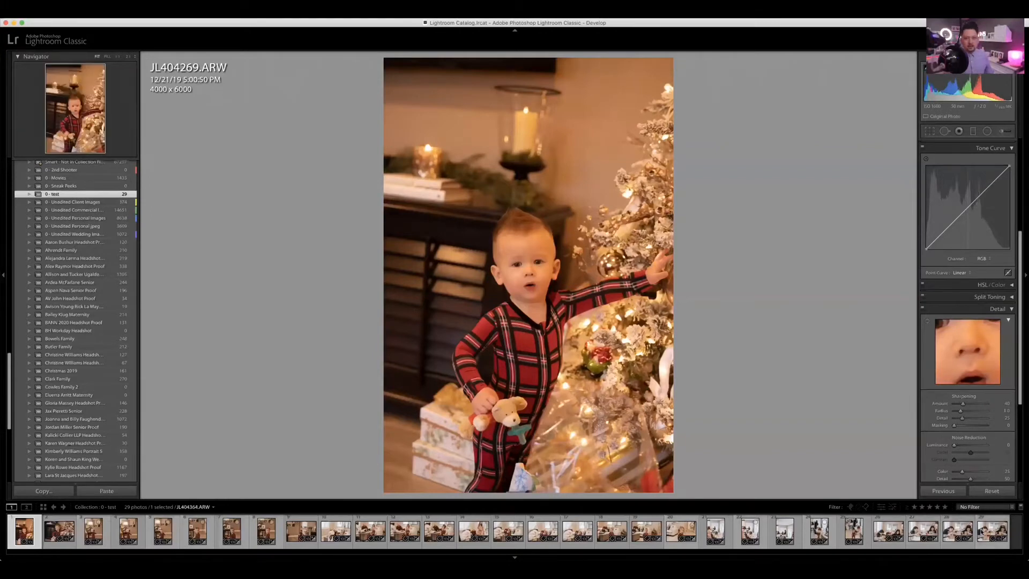
{"action": "key", "text": "super+a"}
{"action": "left_click", "coordinate": [959, 491]}
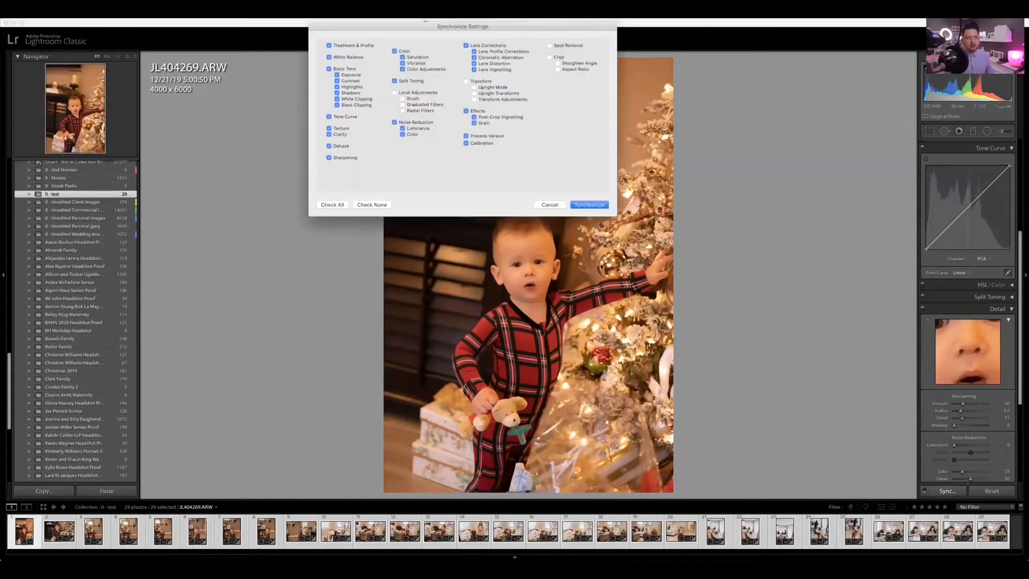
{"action": "left_click", "coordinate": [599, 206]}
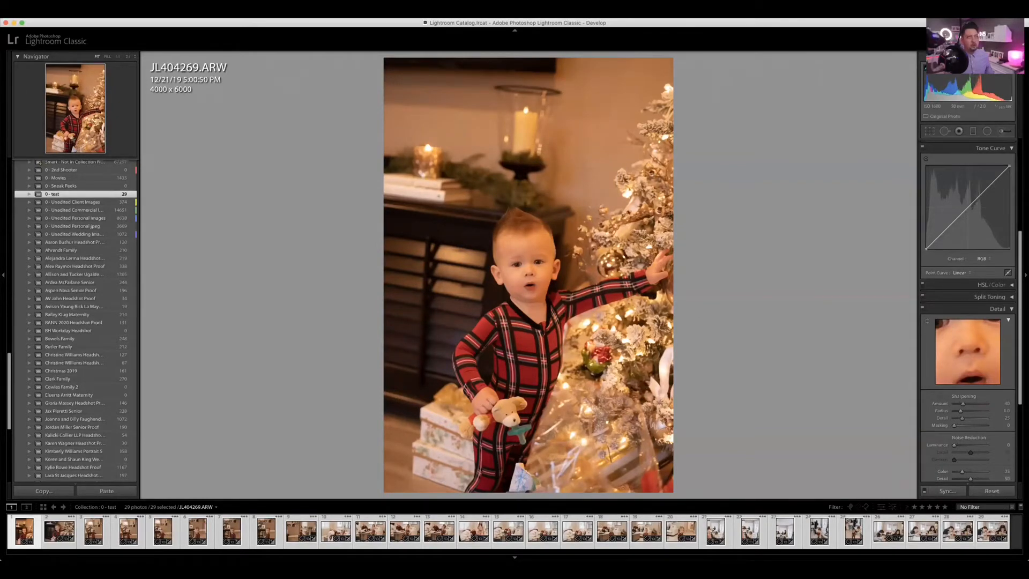
Step: Reset the develop settings of all selected photos in the Develop module
{"action": "key", "text": "g"}
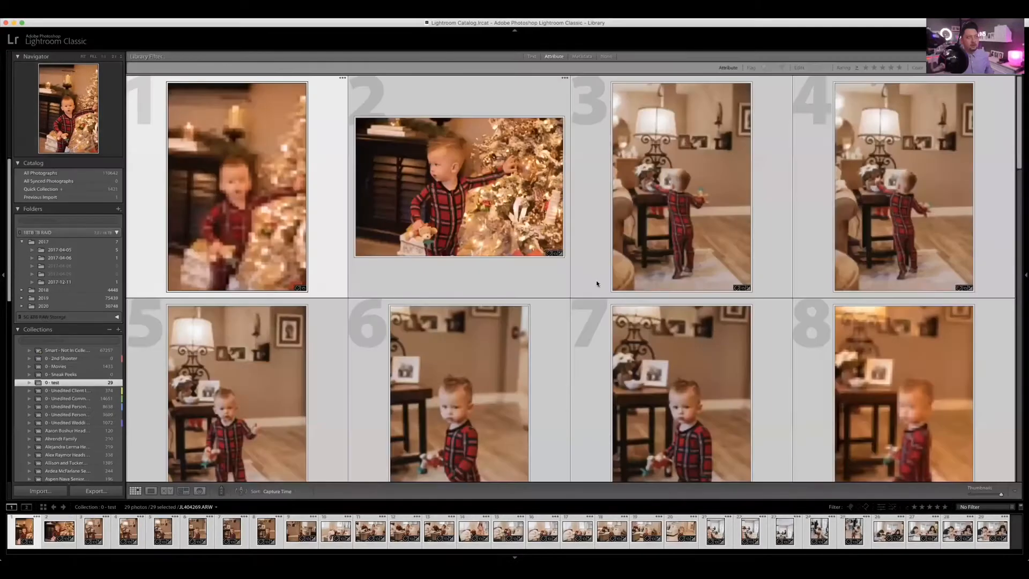
{"action": "key", "text": "d"}
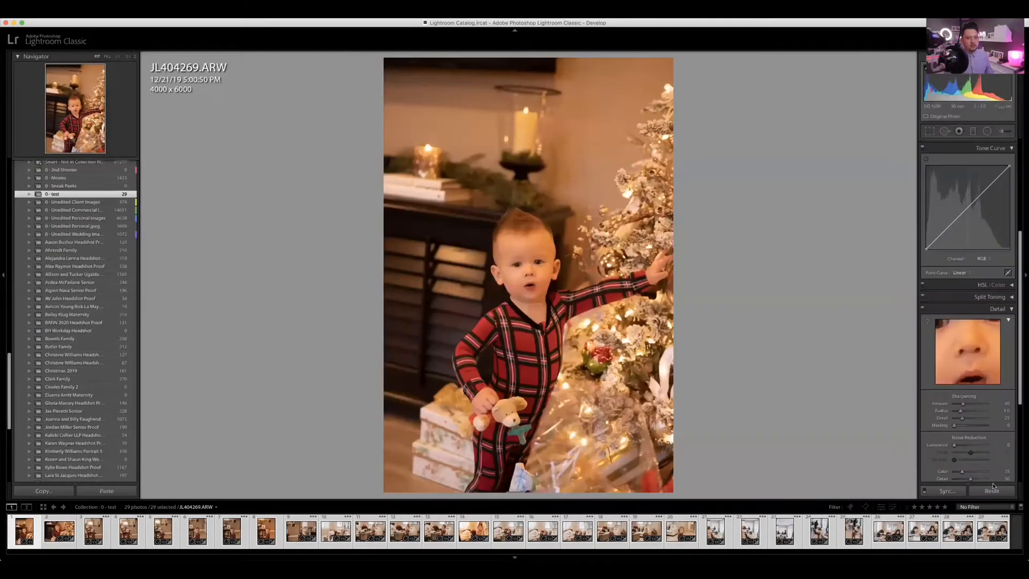
{"action": "left_click", "coordinate": [992, 490]}
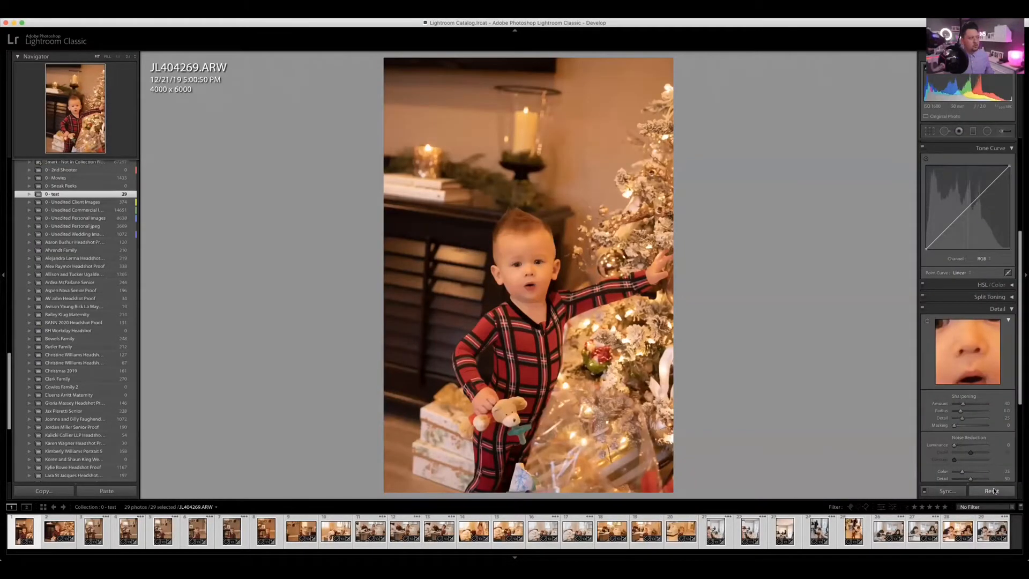
Step: Page through the collection from the second photo onward to examine each image without its edits
{"action": "left_click", "coordinate": [67, 518]}
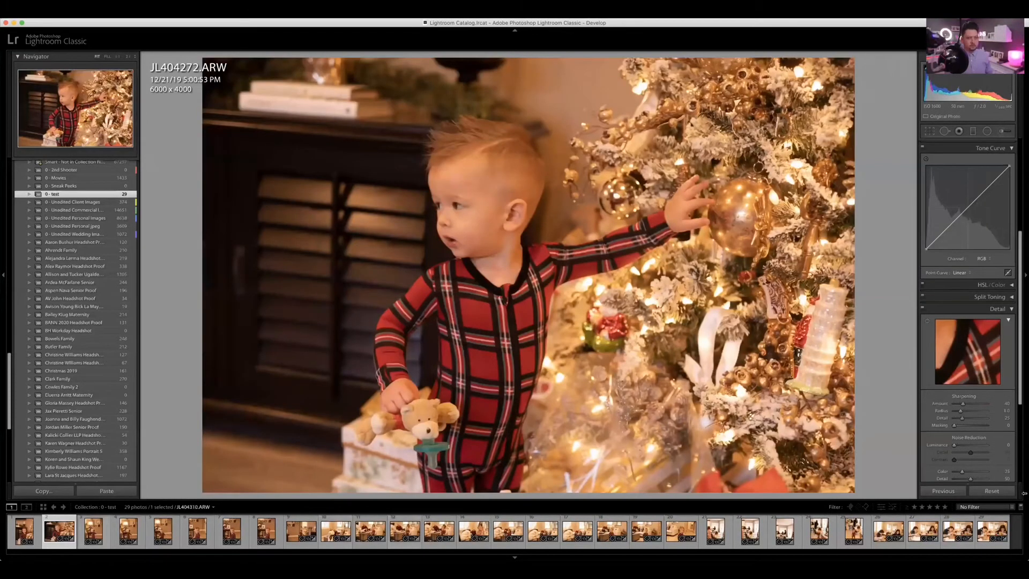
{"action": "key", "text": "Right"}
{"action": "key", "text": "Right"}
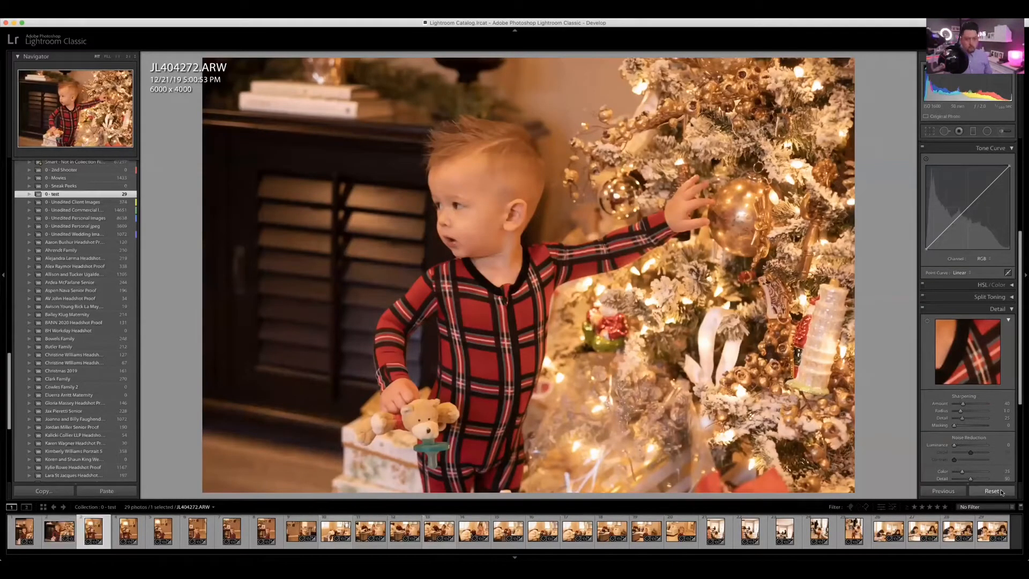
{"action": "key", "text": "Right"}
{"action": "key", "text": "Right"}
{"action": "key", "text": "Right"}
{"action": "key", "text": "Right"}
{"action": "key", "text": "Right"}
{"action": "key", "text": "Right"}
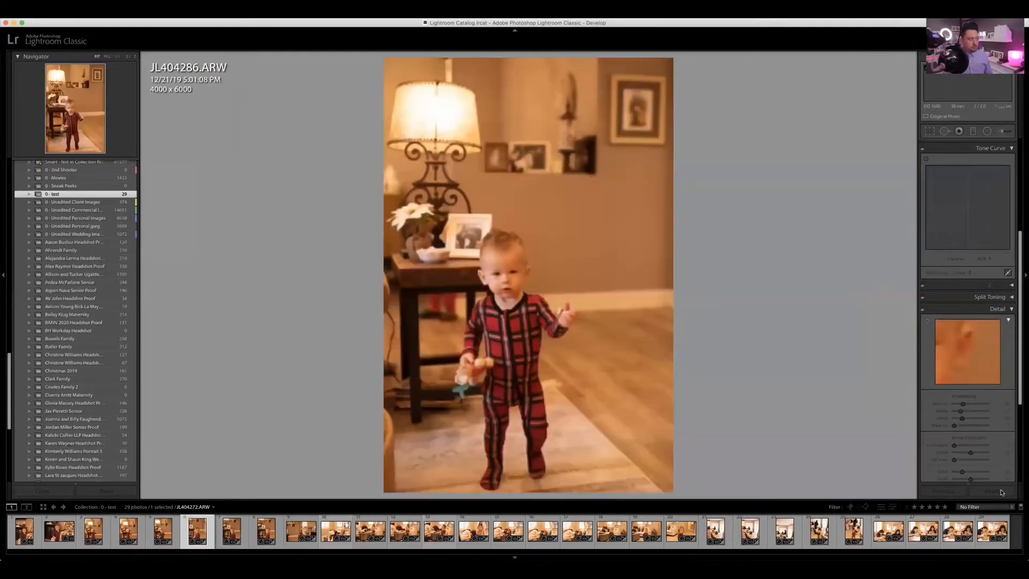
{"action": "key", "text": "Right"}
{"action": "key", "text": "Right"}
{"action": "key", "text": "Right"}
{"action": "key", "text": "Right"}
{"action": "key", "text": "Right"}
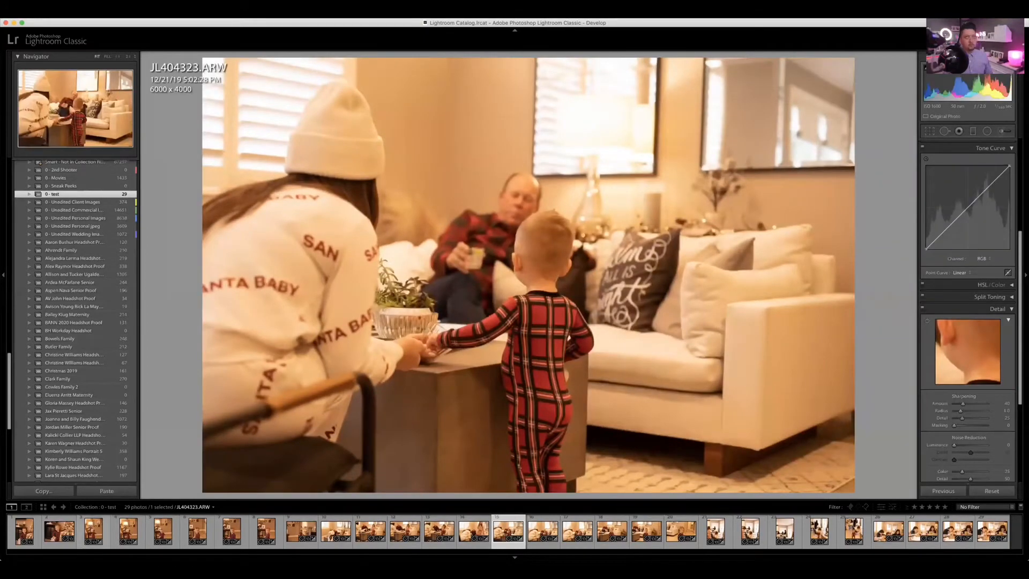
Step: Select every photo in the collection again and reset all their develop settings together
{"action": "key", "text": "g"}
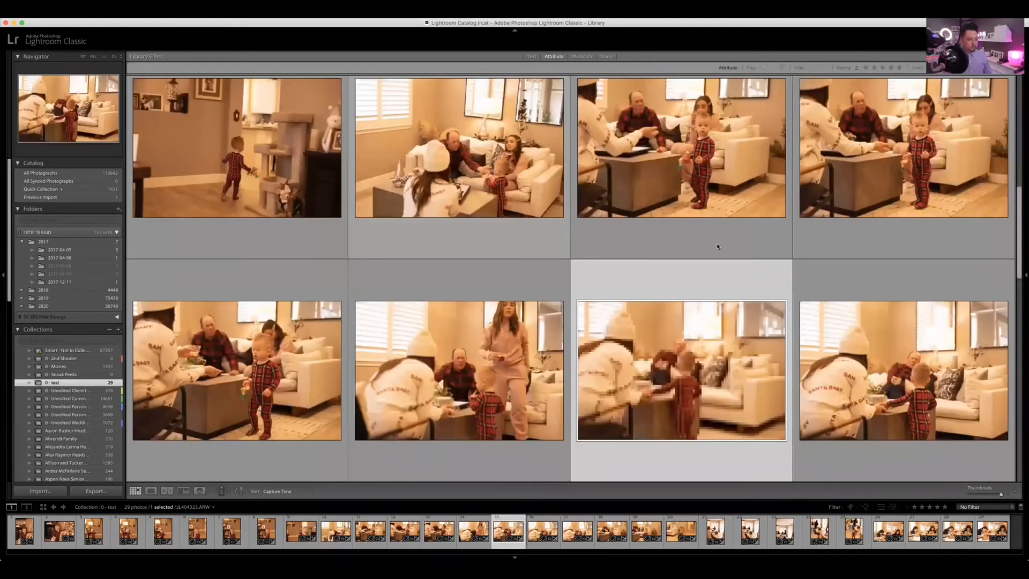
{"action": "key", "text": "super+a"}
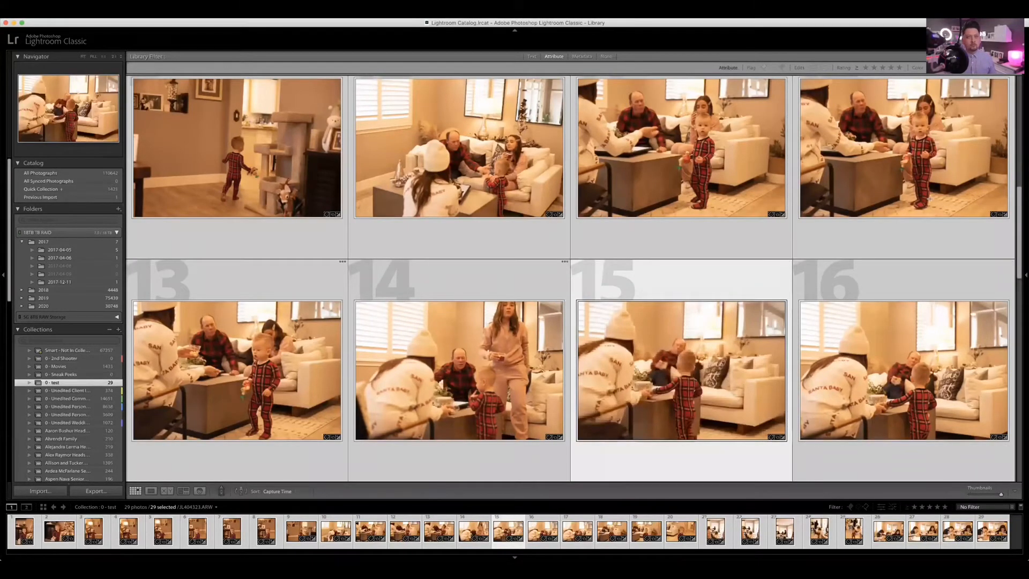
{"action": "key", "text": "d"}
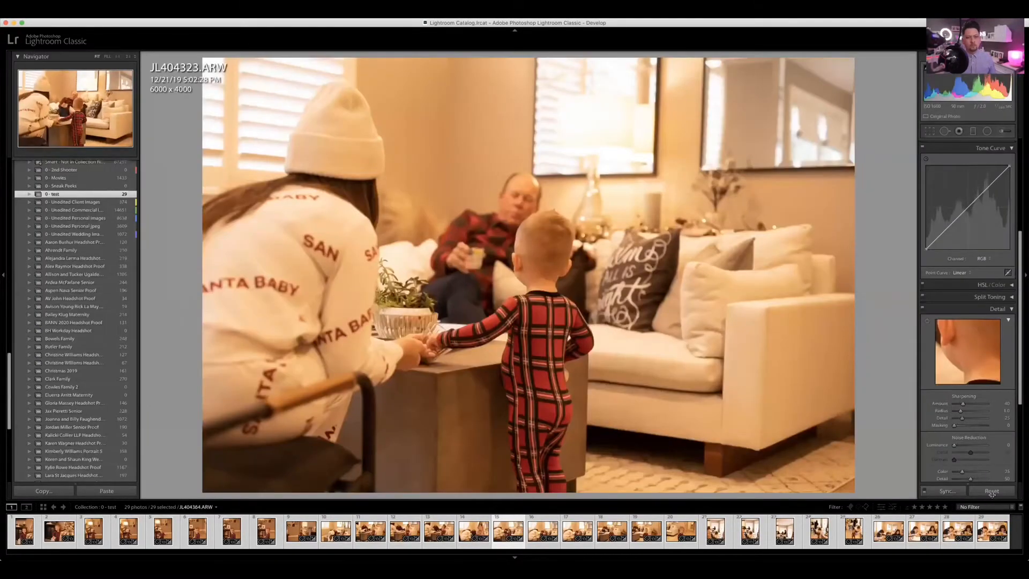
{"action": "left_click", "coordinate": [992, 491]}
Step: Check the photos from the second to the sixth for remaining edits and return to the thumbnail grid
{"action": "left_click", "coordinate": [53, 518]}
{"action": "key", "text": "Right"}
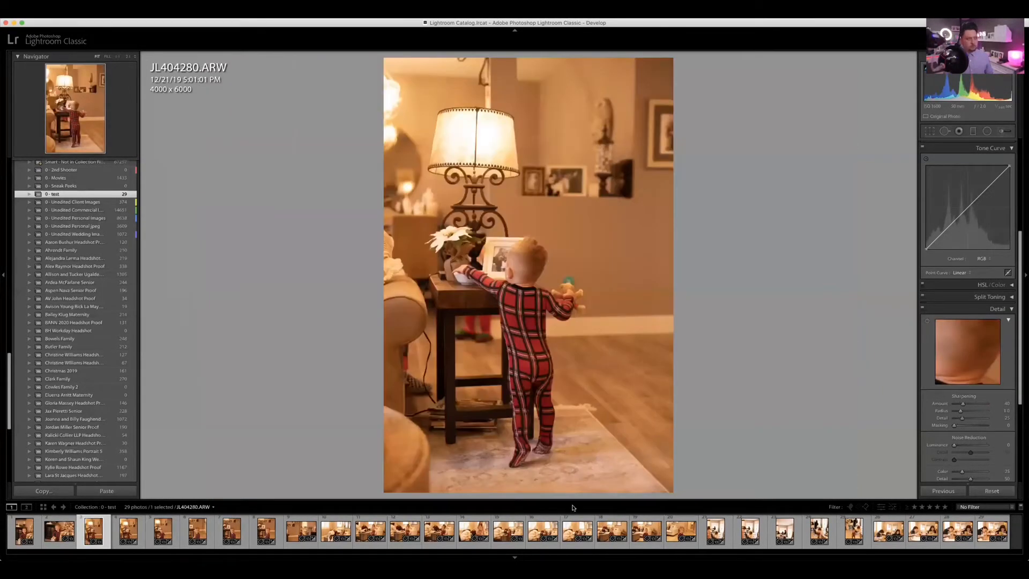
{"action": "key", "text": "Right"}
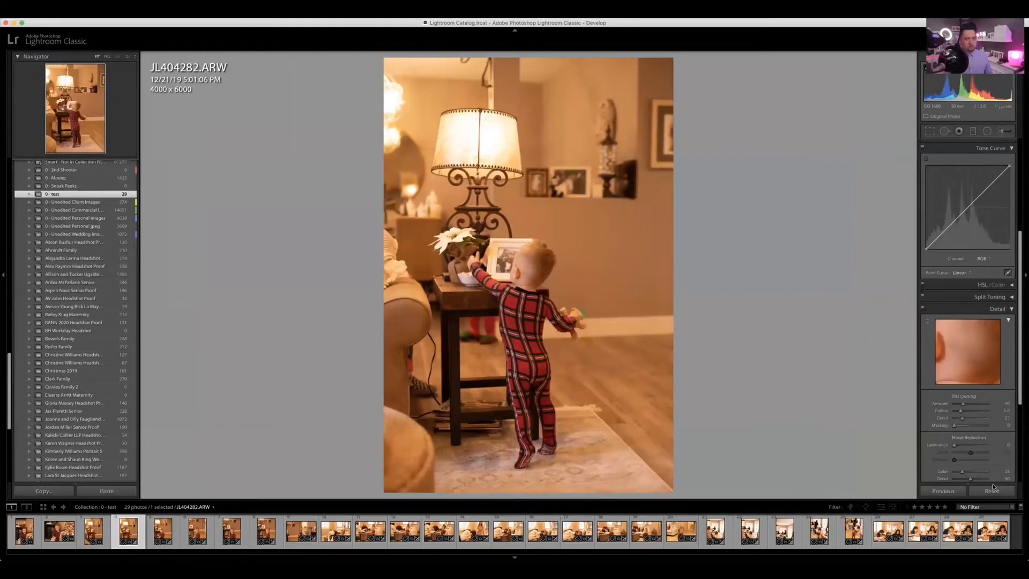
{"action": "key", "text": "Right"}
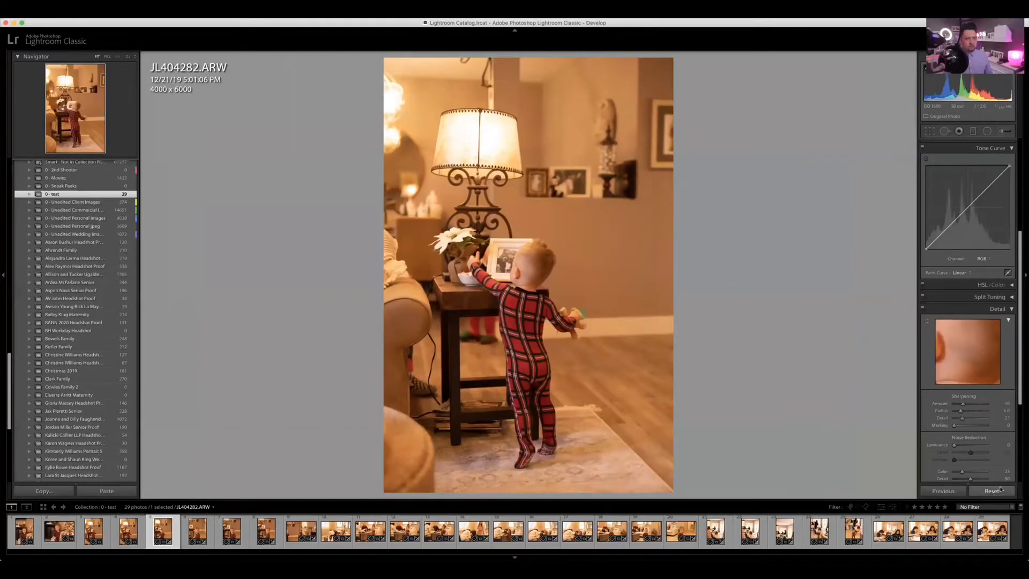
{"action": "key", "text": "Right"}
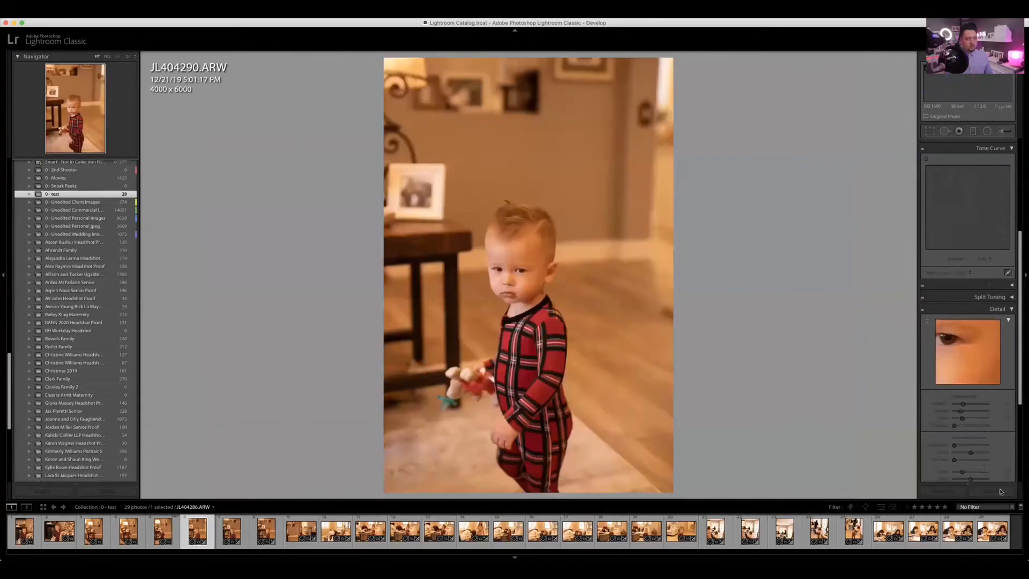
{"action": "key", "text": "g"}
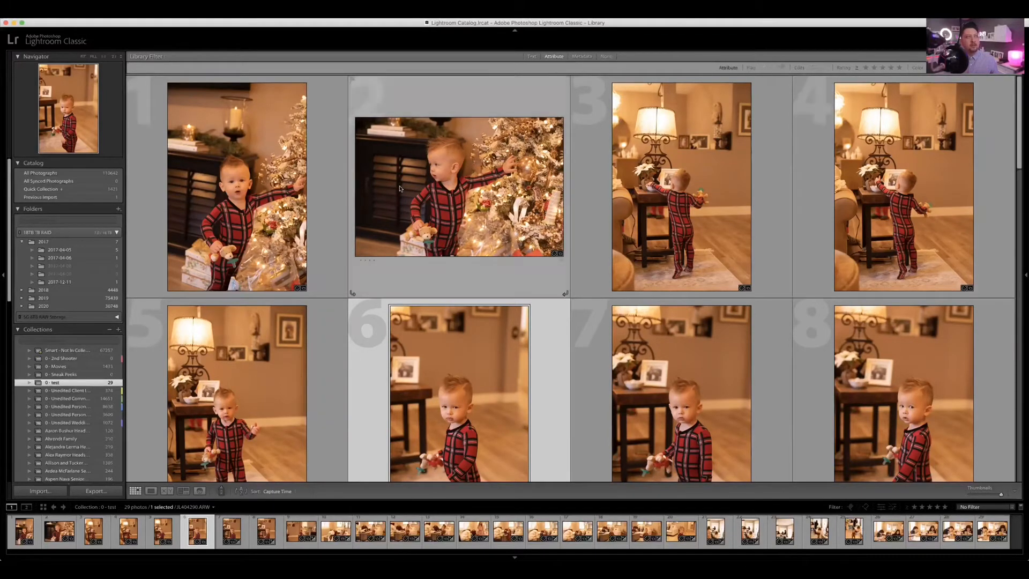
Step: Open the first photo in Loupe view and switch its info overlay to the exposure and lens details
{"action": "double_click", "coordinate": [285, 225]}
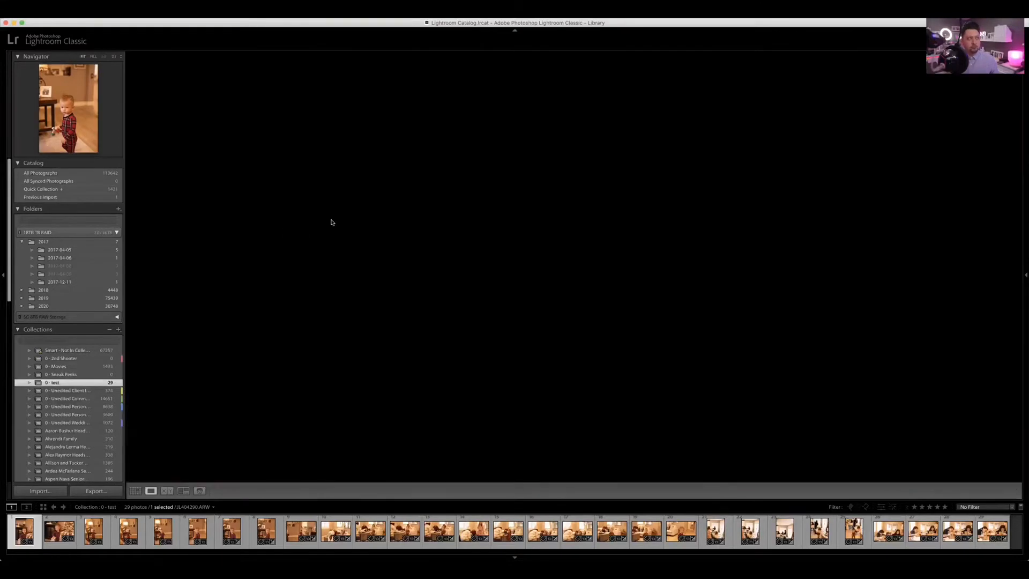
{"action": "key", "text": "g"}
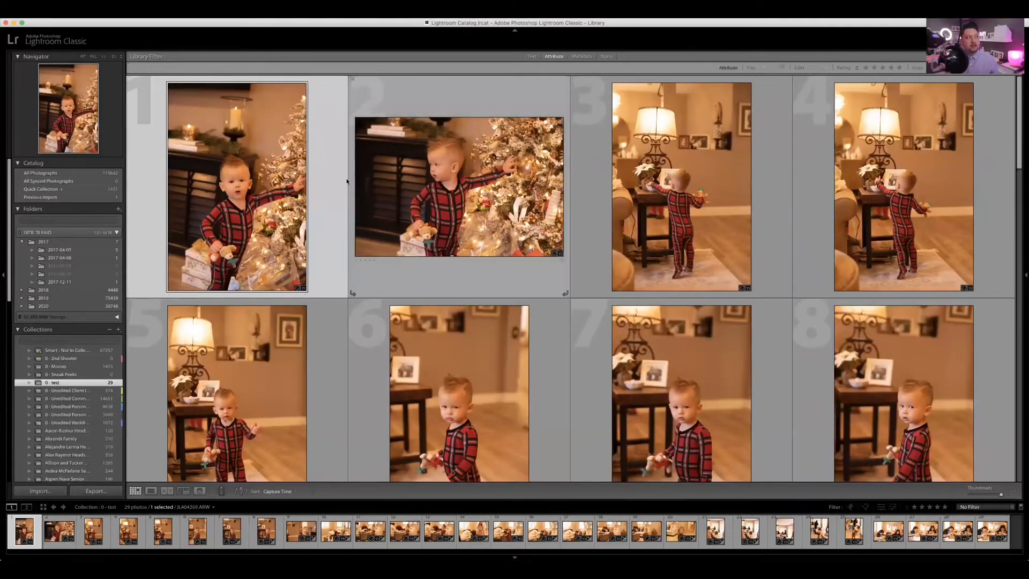
{"action": "double_click", "coordinate": [265, 175]}
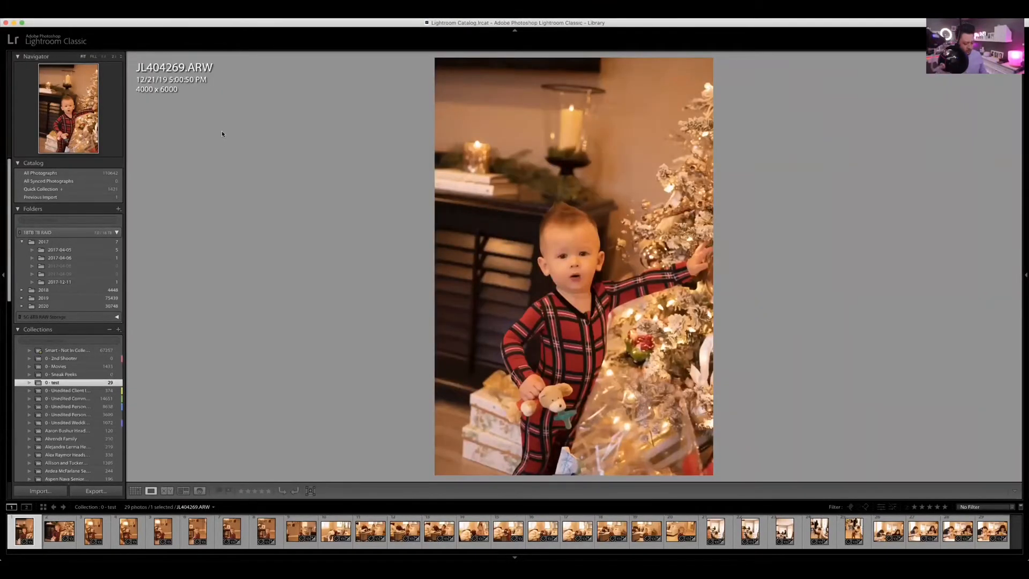
{"action": "key", "text": "i"}
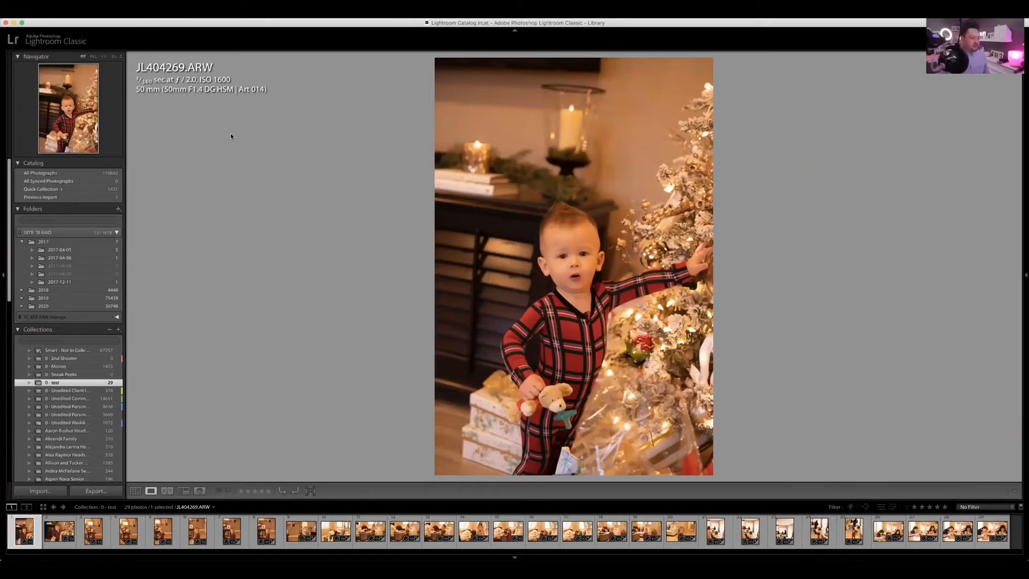
Step: Compare the camera settings and colours of the first four photos and return to the grid
{"action": "key", "text": "Right"}
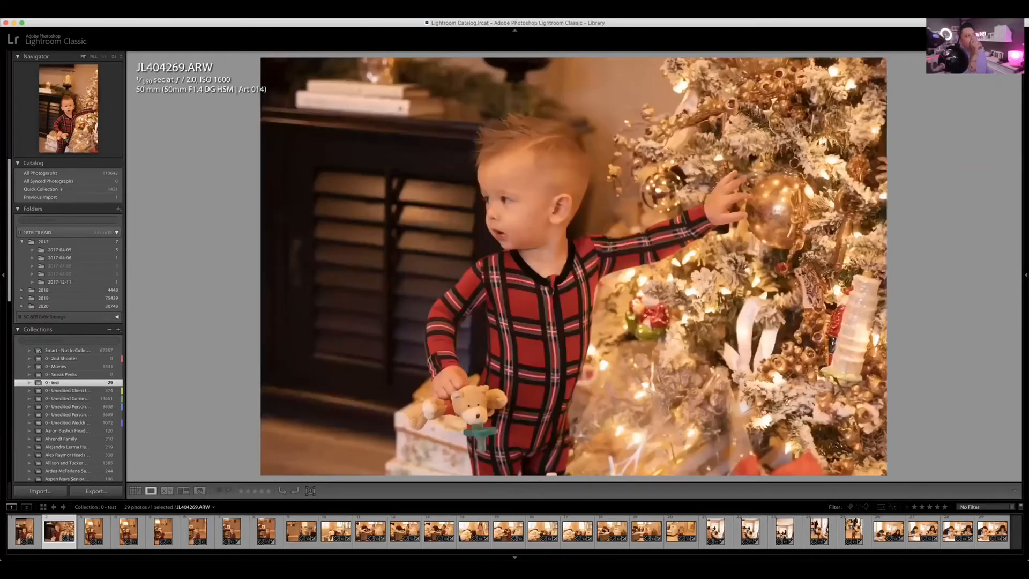
{"action": "key", "text": "Left"}
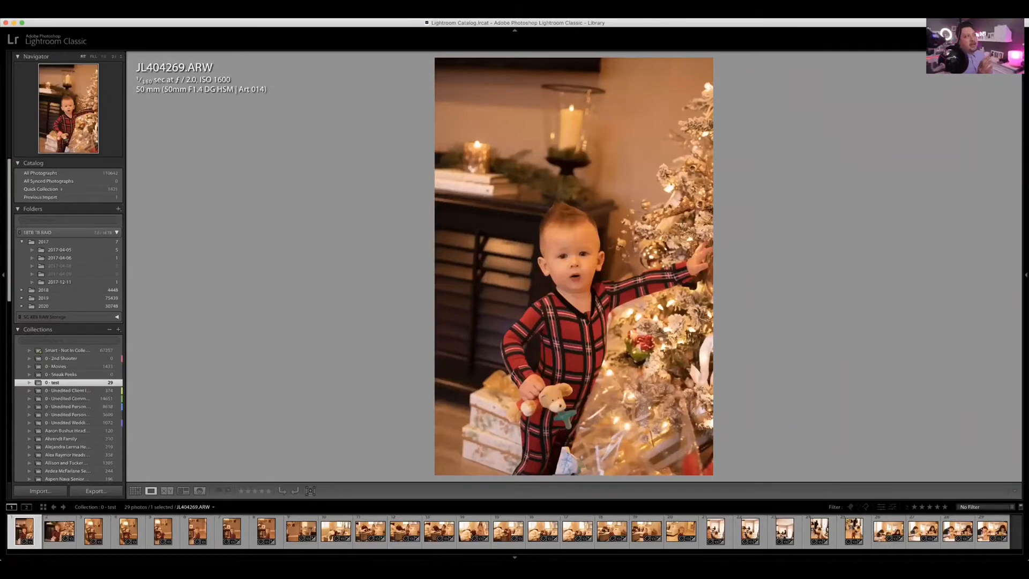
{"action": "key", "text": "Right"}
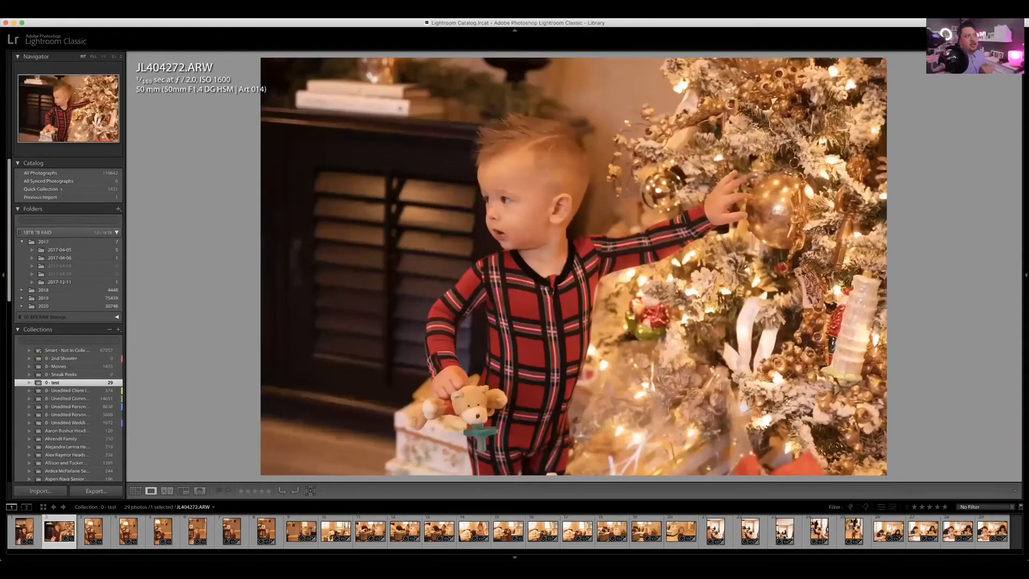
{"action": "key", "text": "Right"}
{"action": "key", "text": "Right"}
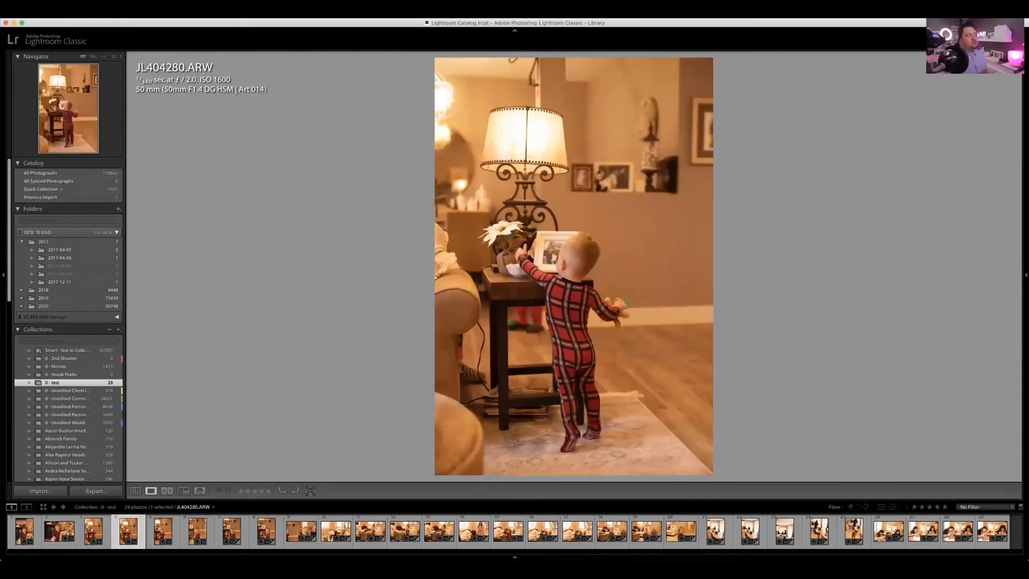
{"action": "key", "text": "Right"}
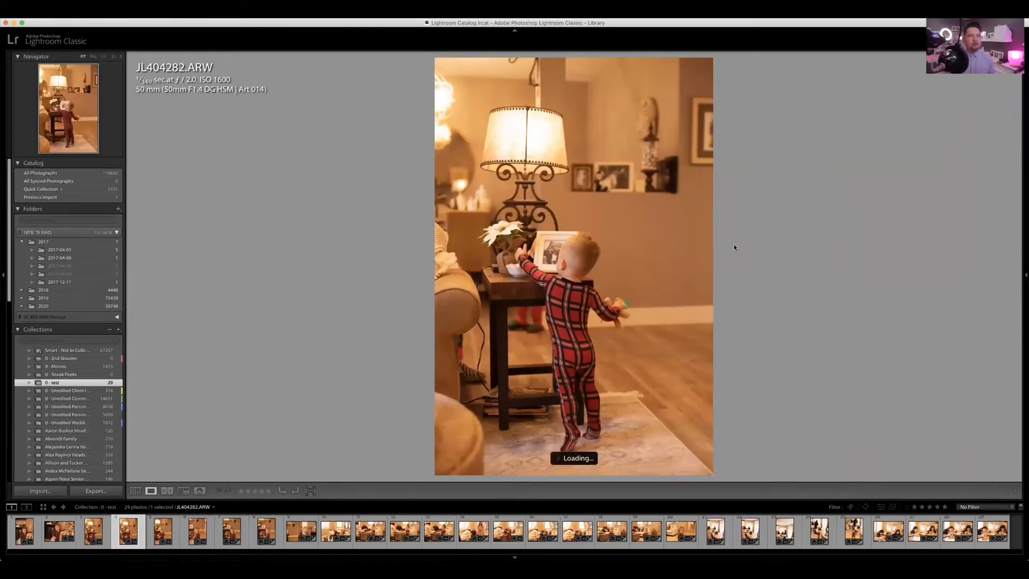
{"action": "key", "text": "g"}
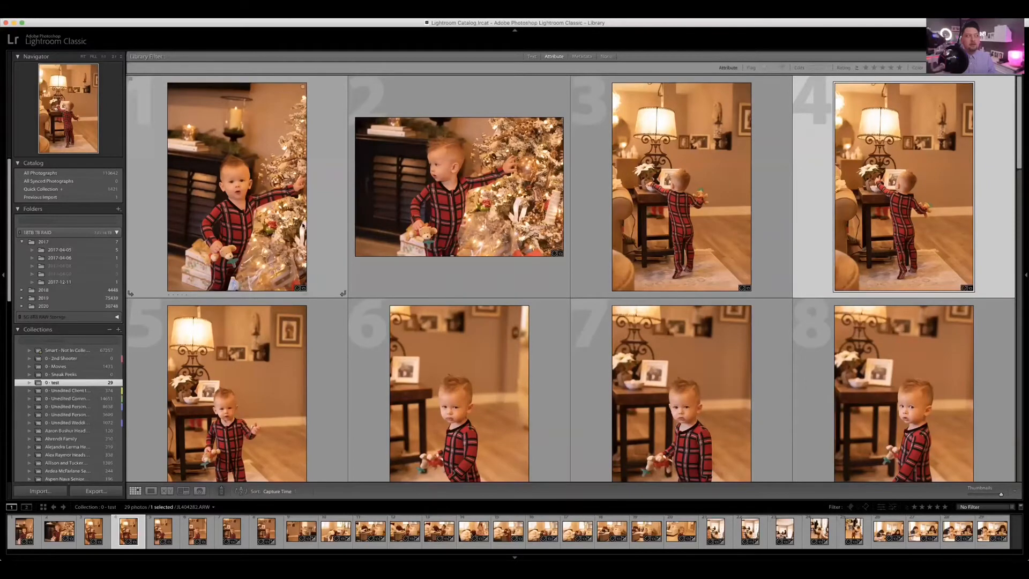
Step: Open the first photo in the Develop module and cool its white balance temperature to about 3,925
{"action": "double_click", "coordinate": [287, 231]}
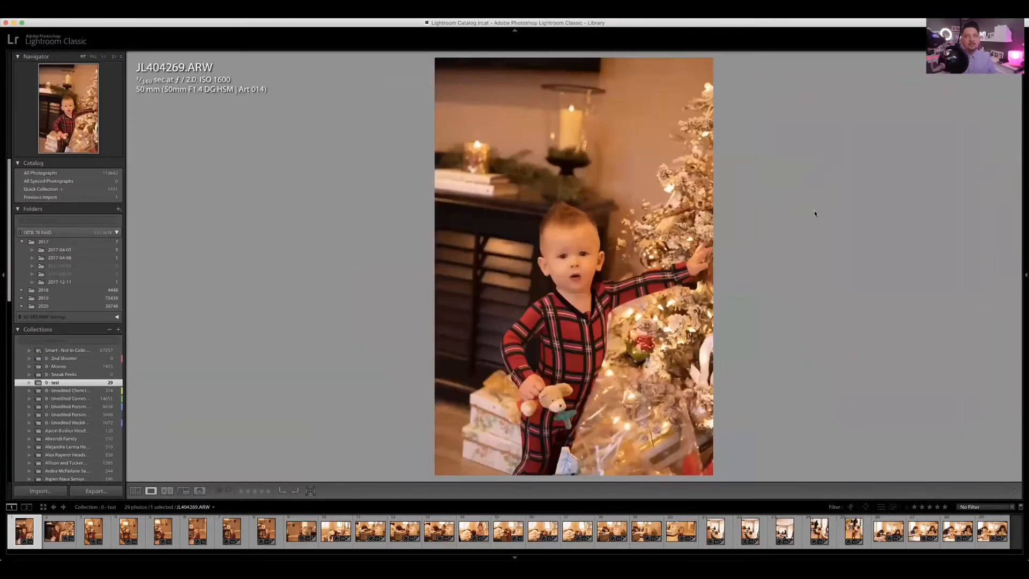
{"action": "key", "text": "g"}
{"action": "key", "text": "d"}
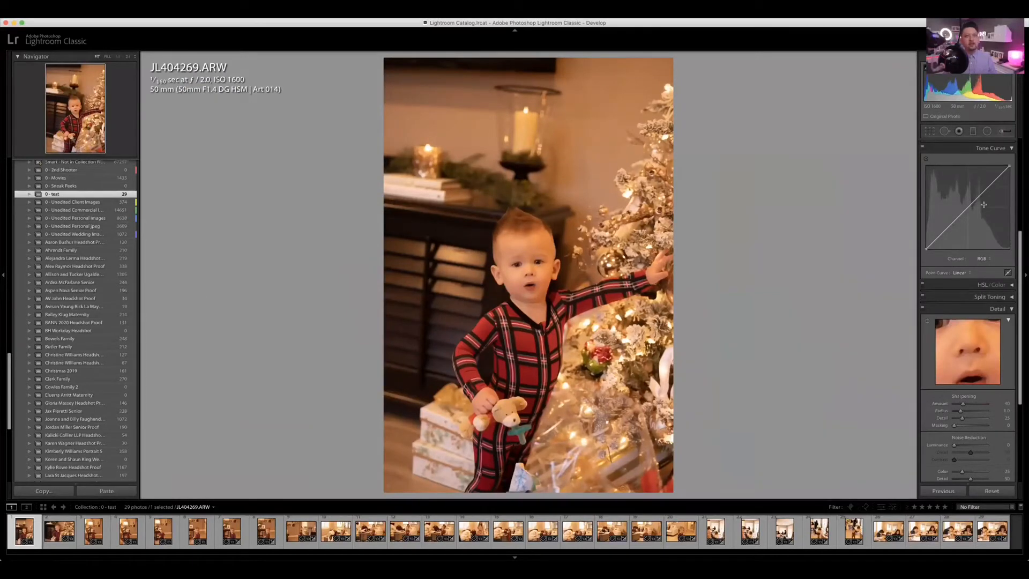
{"action": "scroll", "coordinate": [967, 207], "scroll_direction": "up", "scroll_amount": 5}
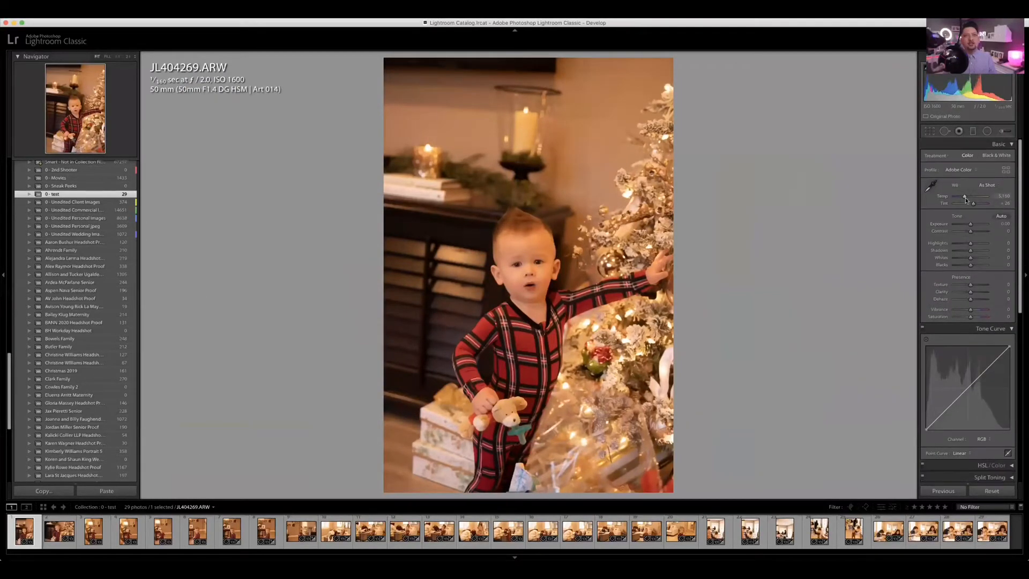
{"action": "left_click_drag", "start_coordinate": [936, 201], "coordinate": [961, 203]}
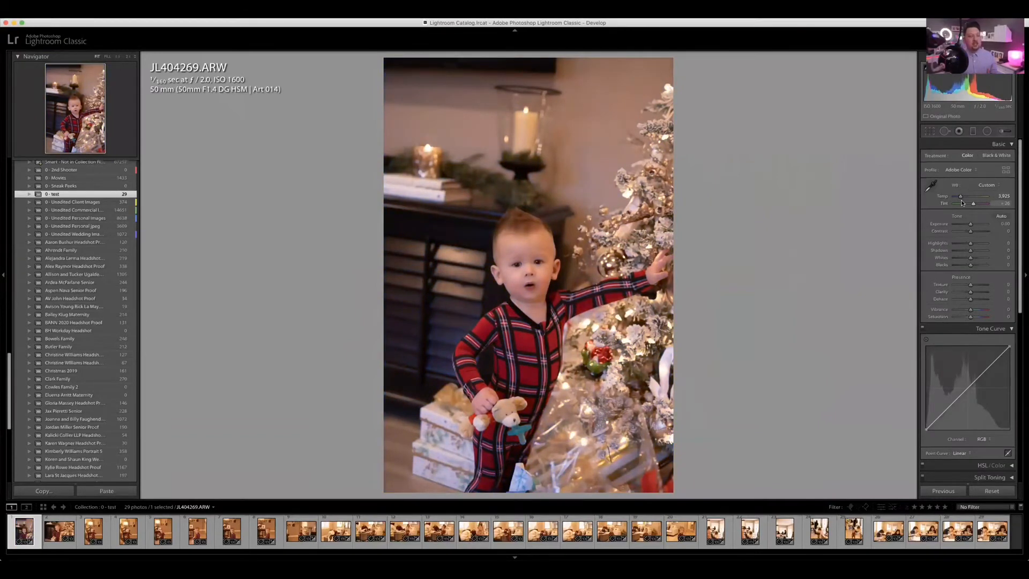
Step: Try adjusting the second photo's white balance temperature and restore it to its As Shot value
{"action": "key", "text": "Right"}
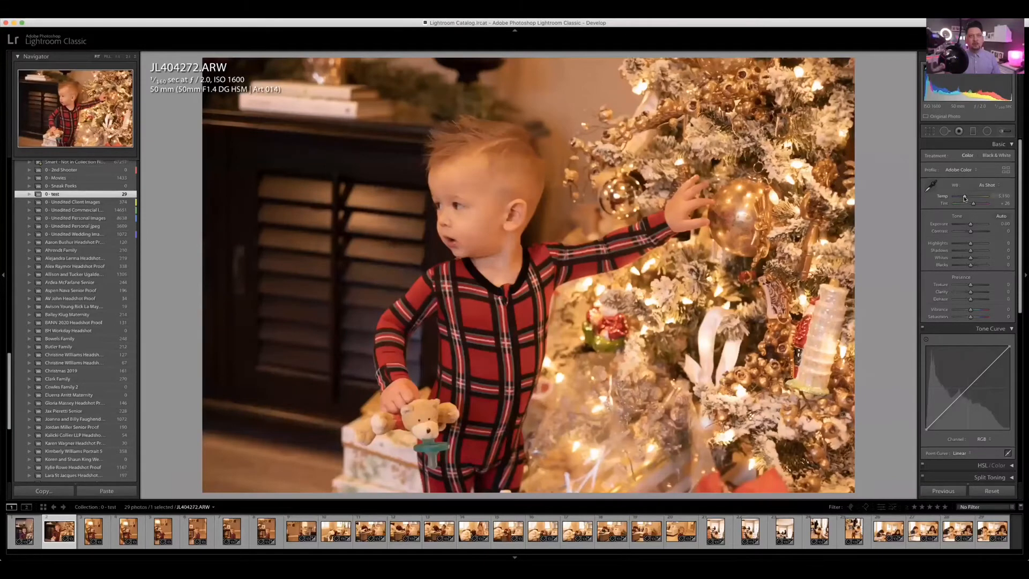
{"action": "left_click_drag", "start_coordinate": [964, 198], "coordinate": [965, 198]}
{"action": "double_click", "coordinate": [965, 199]}
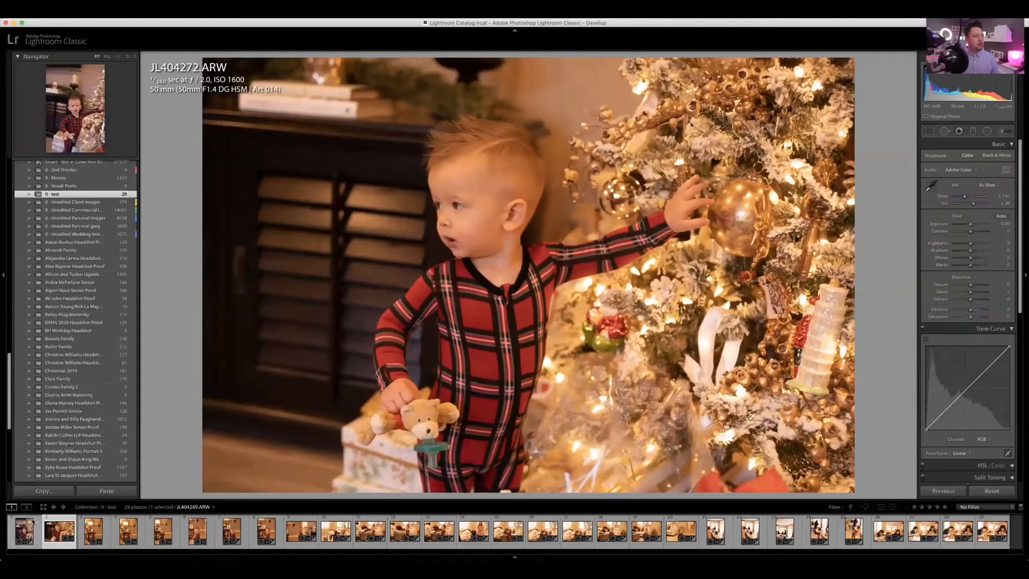
Step: Reset the first photo's develop settings and return to the grid of the whole collection
{"action": "left_click", "coordinate": [25, 530]}
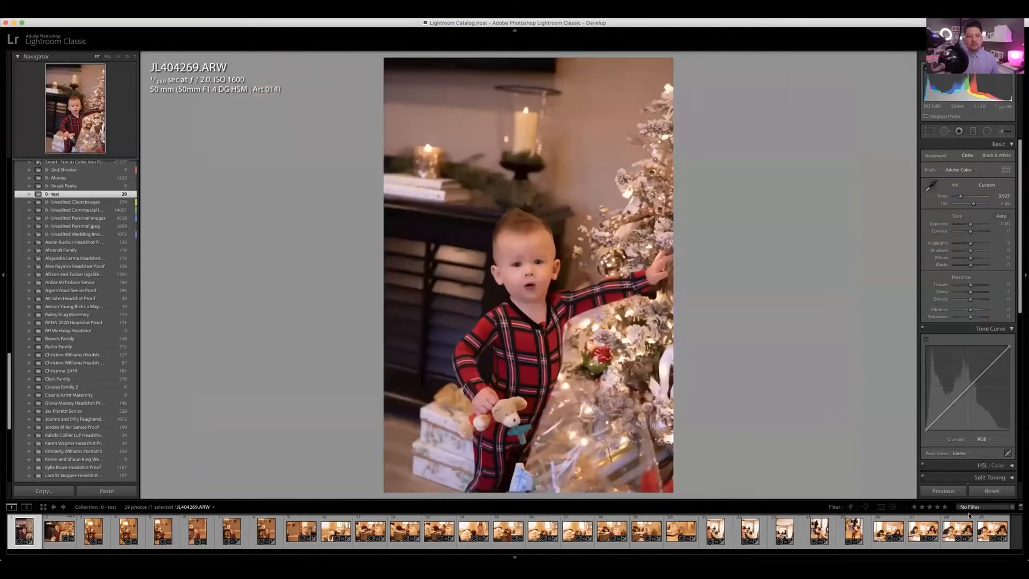
{"action": "left_click", "coordinate": [991, 490]}
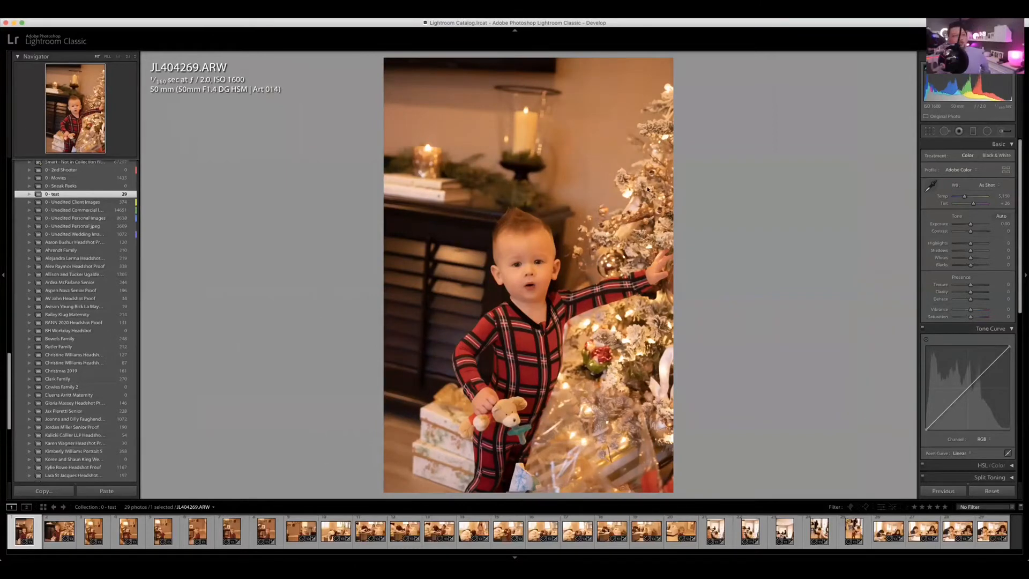
{"action": "key", "text": "g"}
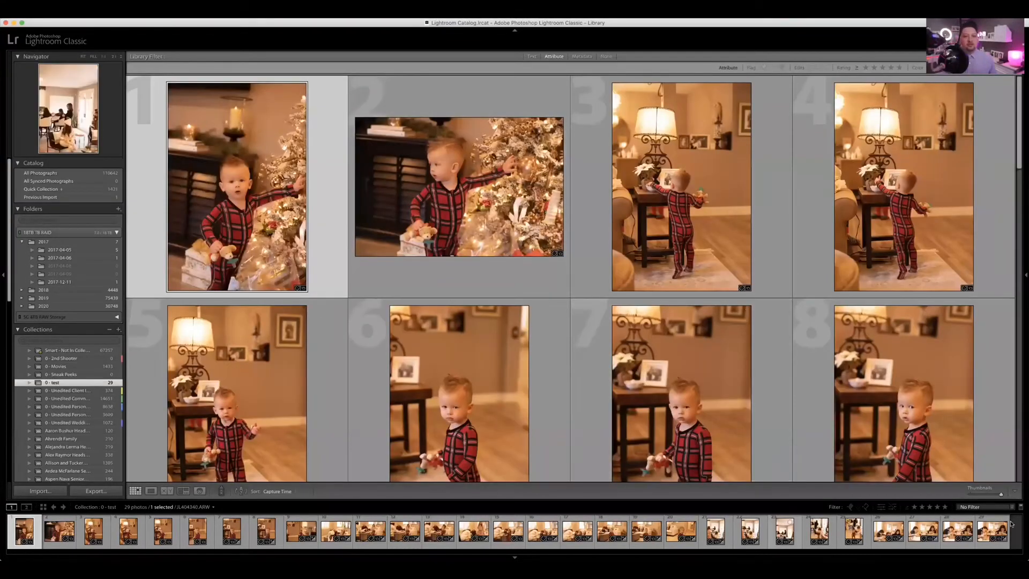
Step: Resize the grid thumbnails to five photos per row and look over the collection
{"action": "left_click", "coordinate": [985, 494]}
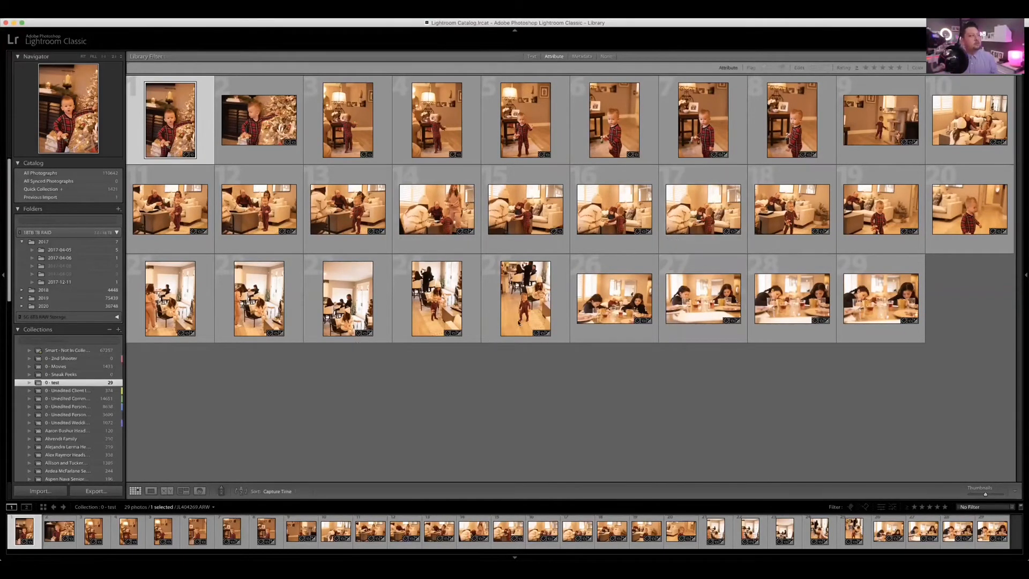
{"action": "left_click", "coordinate": [995, 495]}
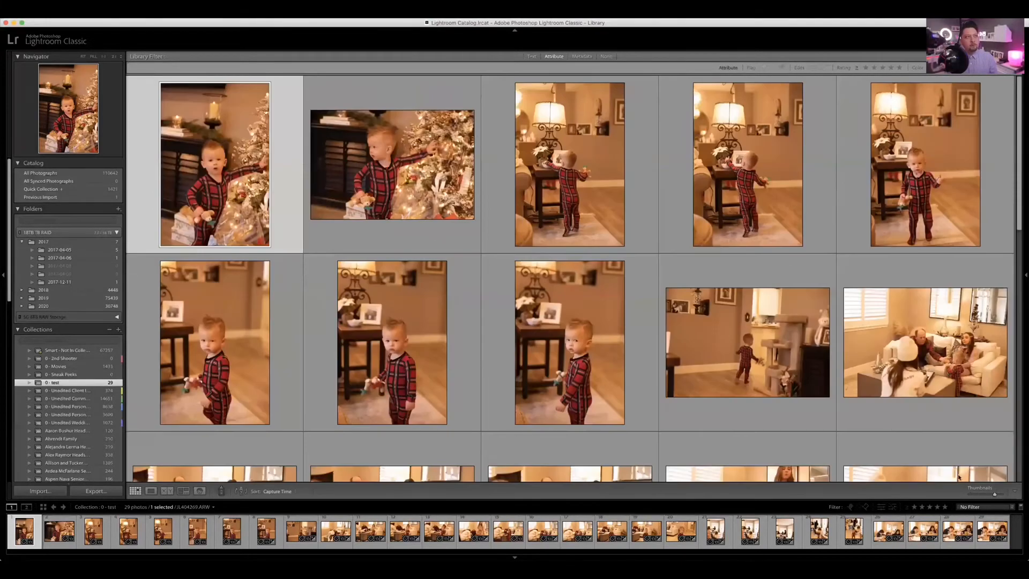
{"action": "scroll", "coordinate": [914, 256], "scroll_direction": "down", "scroll_amount": 3}
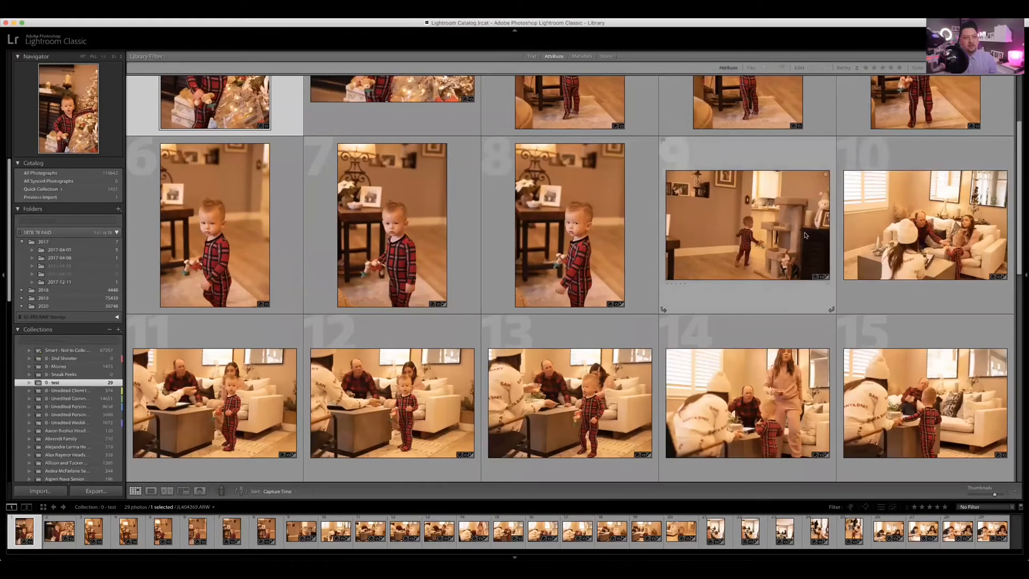
{"action": "scroll", "coordinate": [805, 235], "scroll_direction": "up", "scroll_amount": 2}
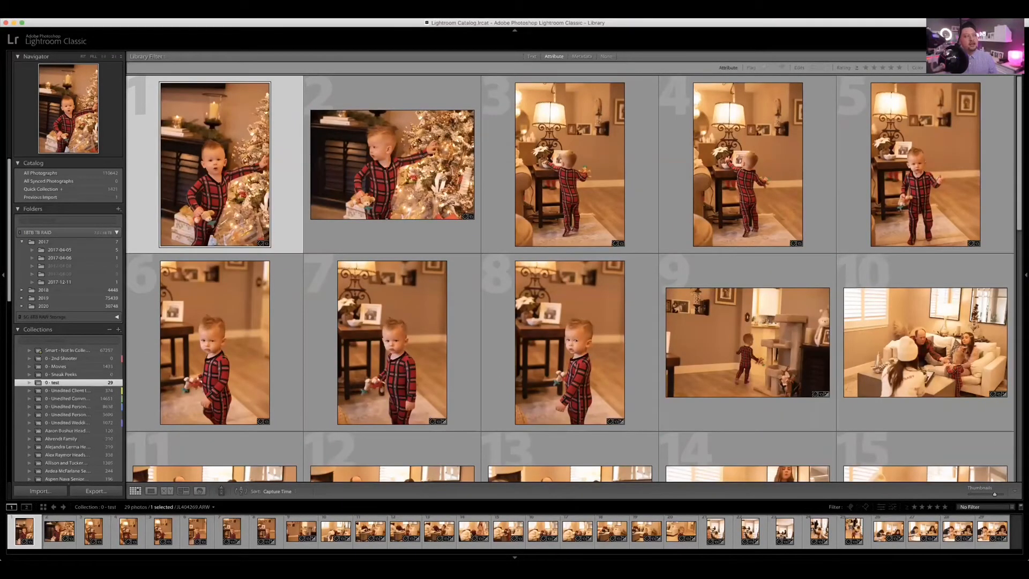
Step: Open the first photo in the Develop module and apply the "white dress in mountain" user preset
{"action": "key", "text": "d"}
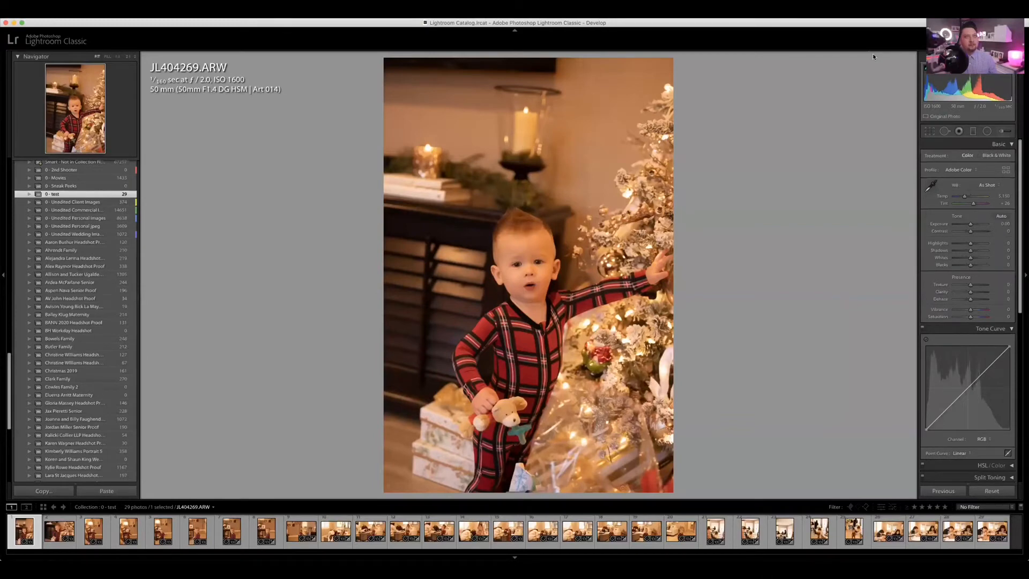
{"action": "scroll", "coordinate": [96, 335], "scroll_direction": "up", "scroll_amount": 10}
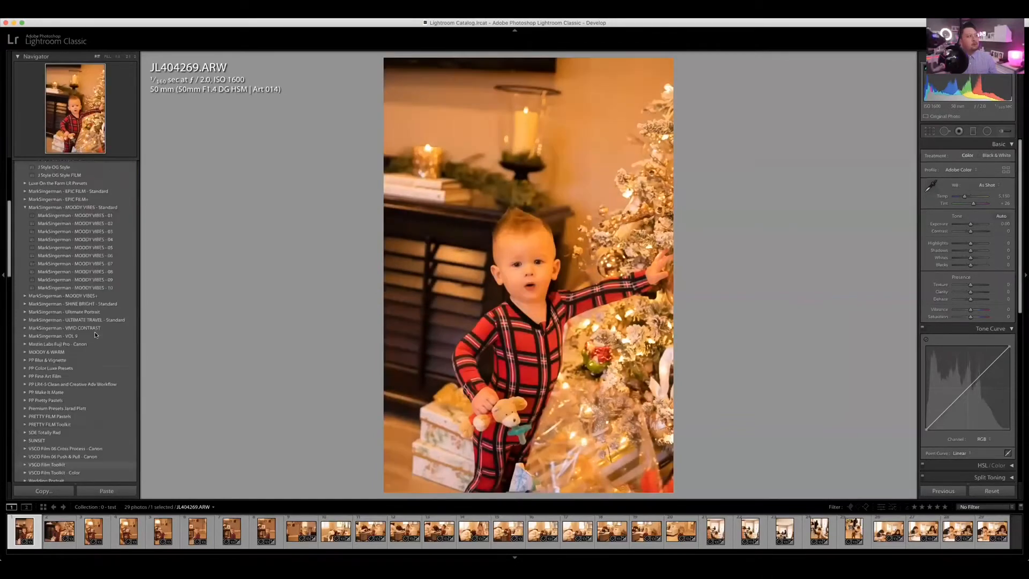
{"action": "scroll", "coordinate": [96, 334], "scroll_direction": "down", "scroll_amount": 8}
{"action": "scroll", "coordinate": [96, 334], "scroll_direction": "down", "scroll_amount": 10}
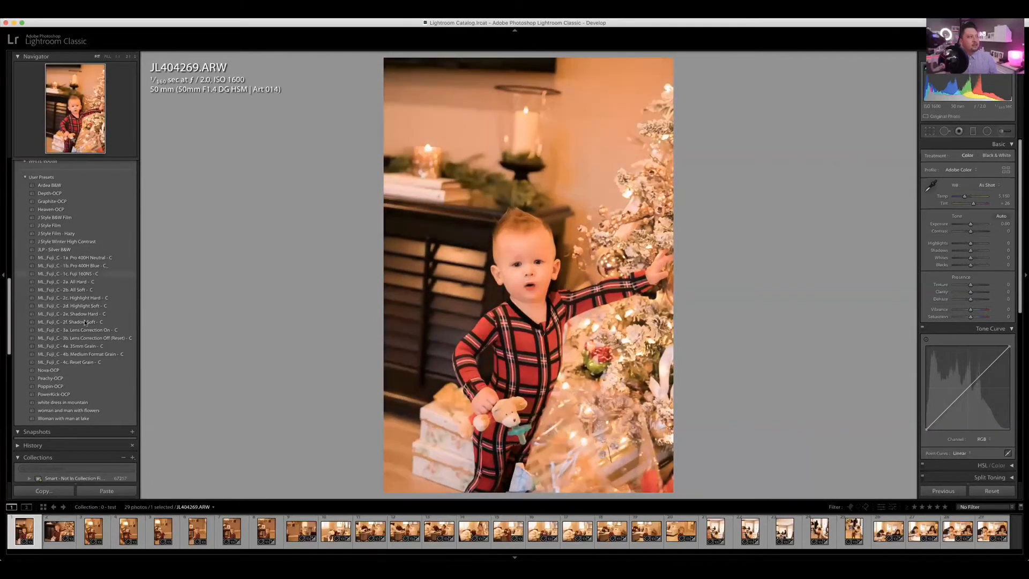
{"action": "left_click", "coordinate": [81, 402]}
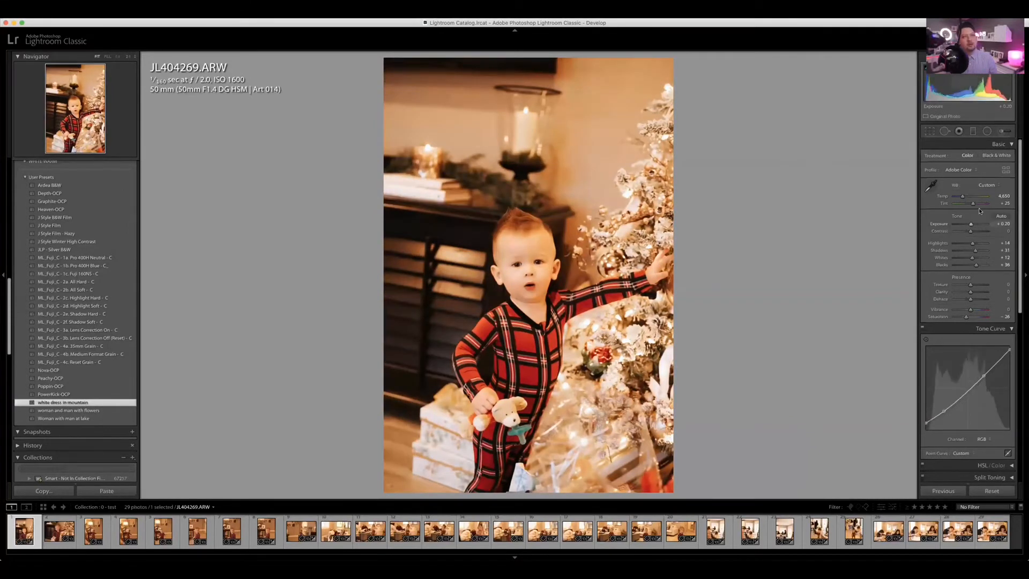
Step: Exaggerate the first photo's look with Temp 2,220, Contrast +77, Highlights 0, Shadows +39, Texture +28, Clarity +64 and Vibrance +74
{"action": "left_click_drag", "start_coordinate": [963, 198], "coordinate": [954, 197]}
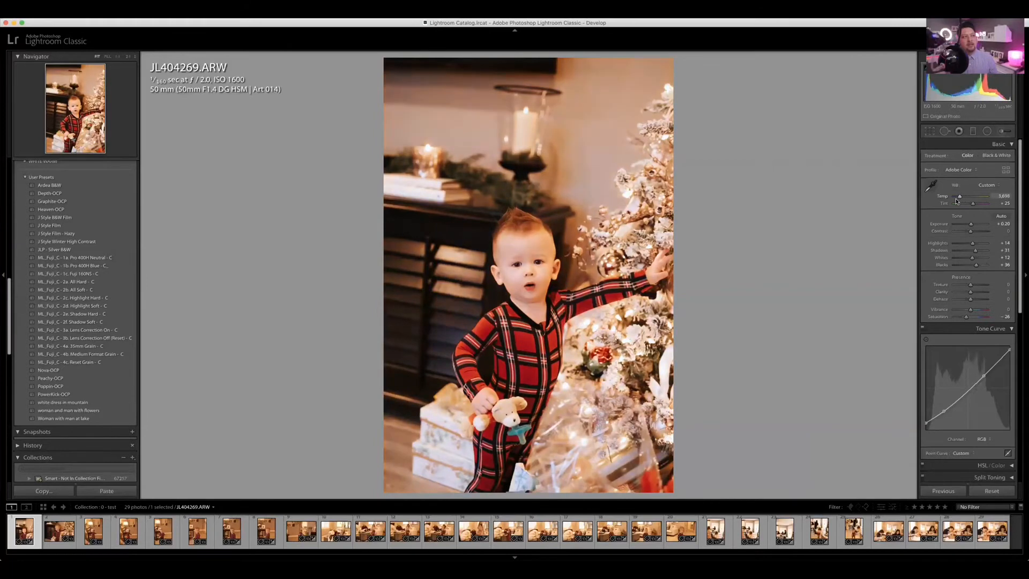
{"action": "left_click_drag", "start_coordinate": [970, 231], "coordinate": [983, 232]}
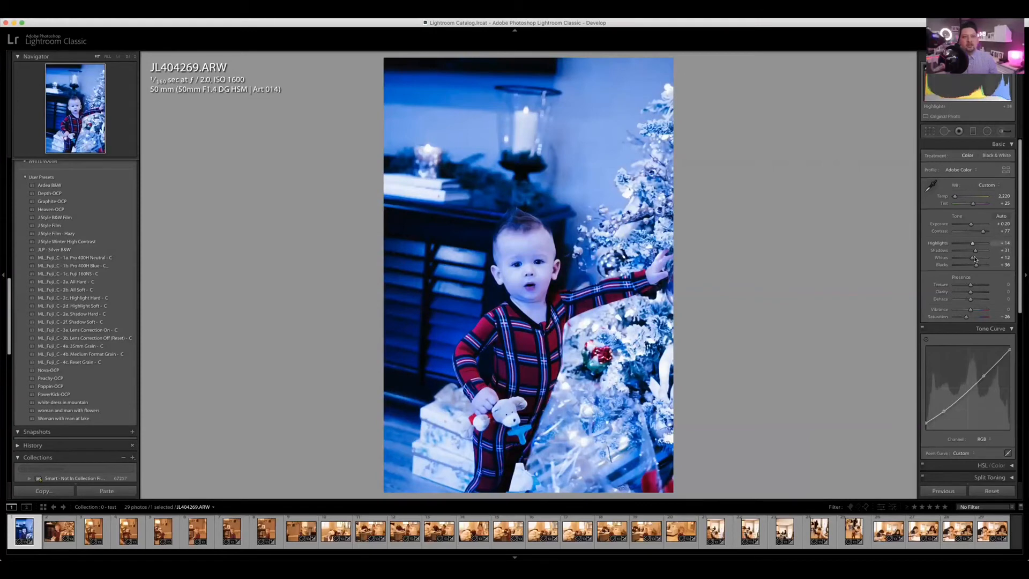
{"action": "key", "text": "semicolon"}
{"action": "key", "text": "period"}
{"action": "left_click_drag", "start_coordinate": [974, 259], "coordinate": [983, 311]}
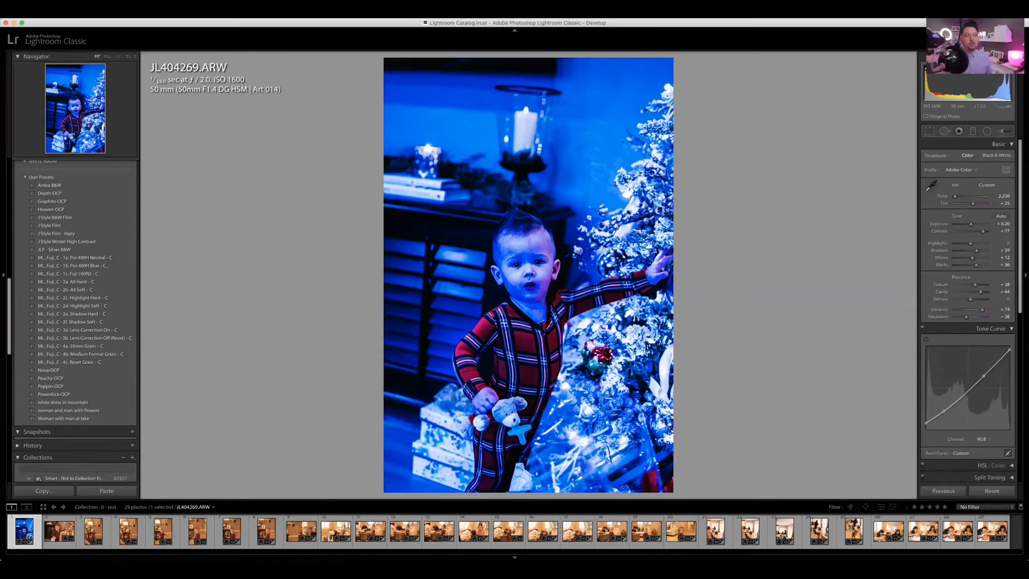
Step: Copy the first photo's develop settings, keeping the preselected adjustments without local adjustments, transform, spot removal and crop
{"action": "key", "text": "g"}
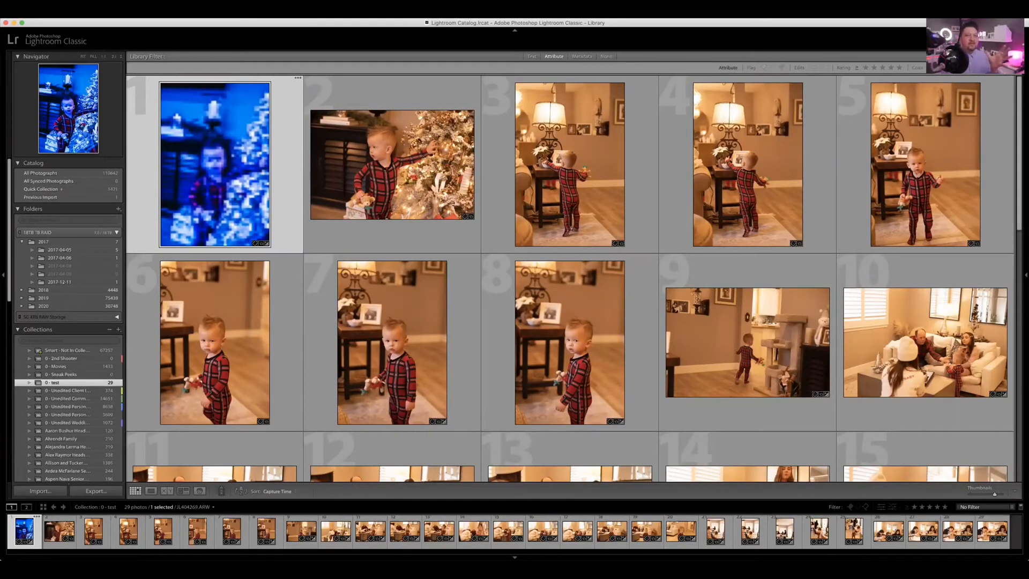
{"action": "key", "text": "d"}
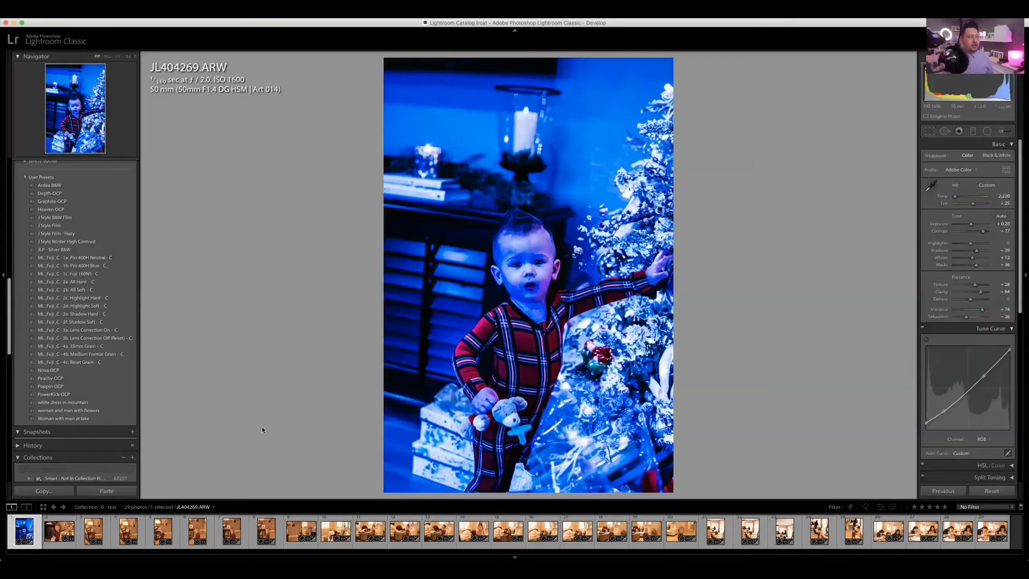
{"action": "left_click", "coordinate": [54, 491]}
{"action": "left_click", "coordinate": [592, 205]}
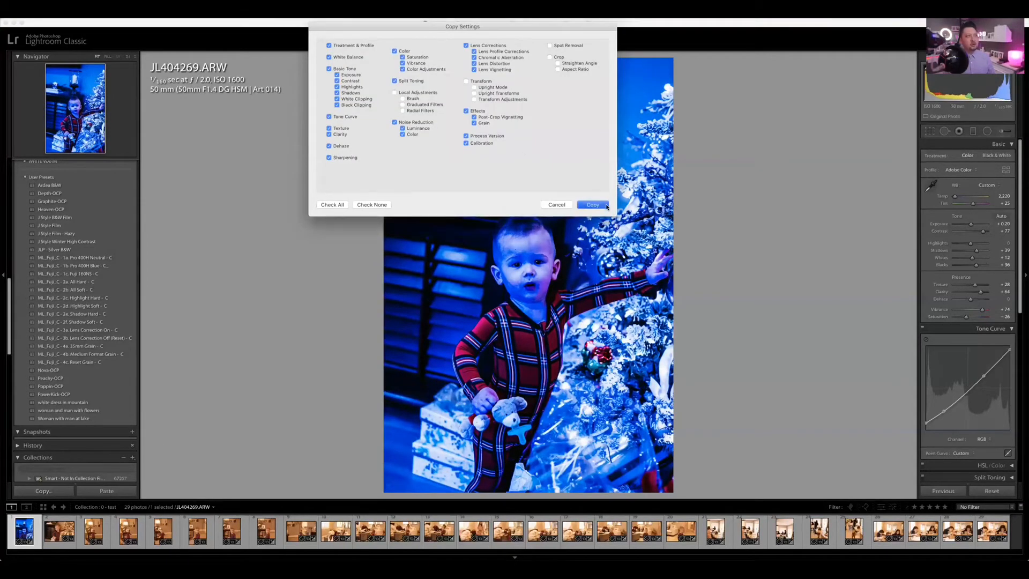
Step: Paste the copied develop settings onto the second, third, fourth and fifth photos one at a time
{"action": "left_click", "coordinate": [59, 530]}
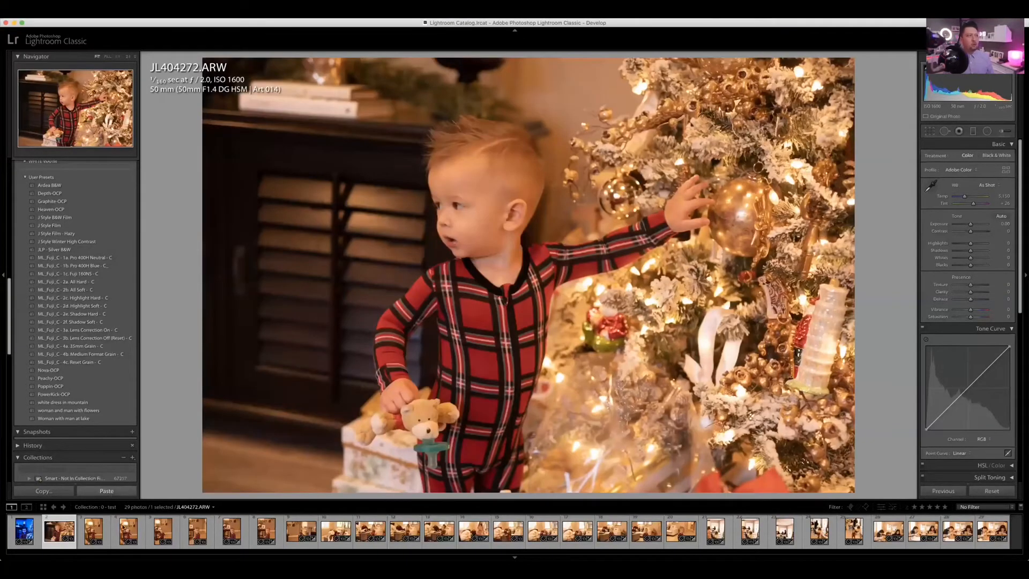
{"action": "left_click", "coordinate": [106, 491]}
{"action": "key", "text": "Right"}
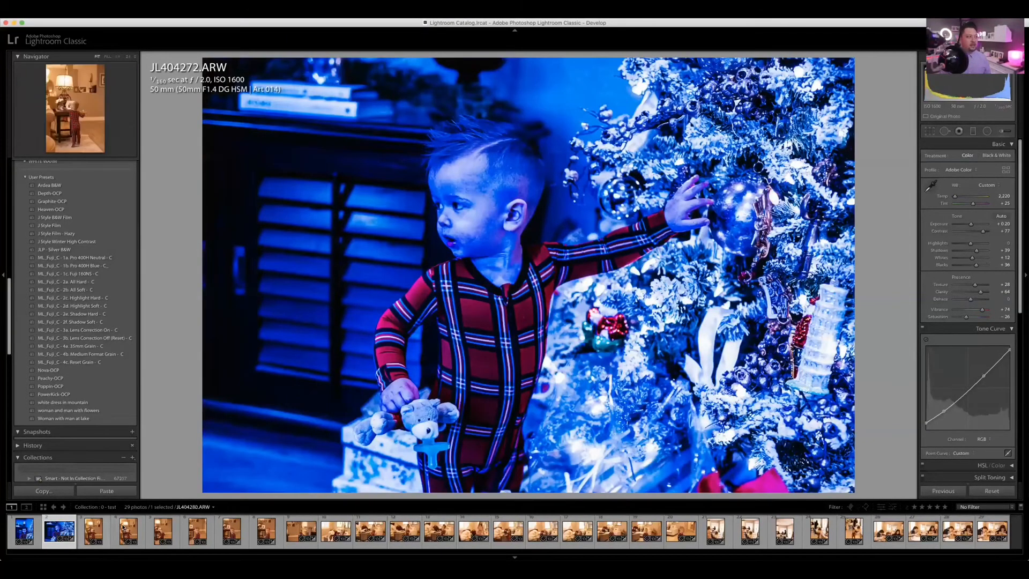
{"action": "left_click", "coordinate": [117, 492]}
{"action": "key", "text": "Right"}
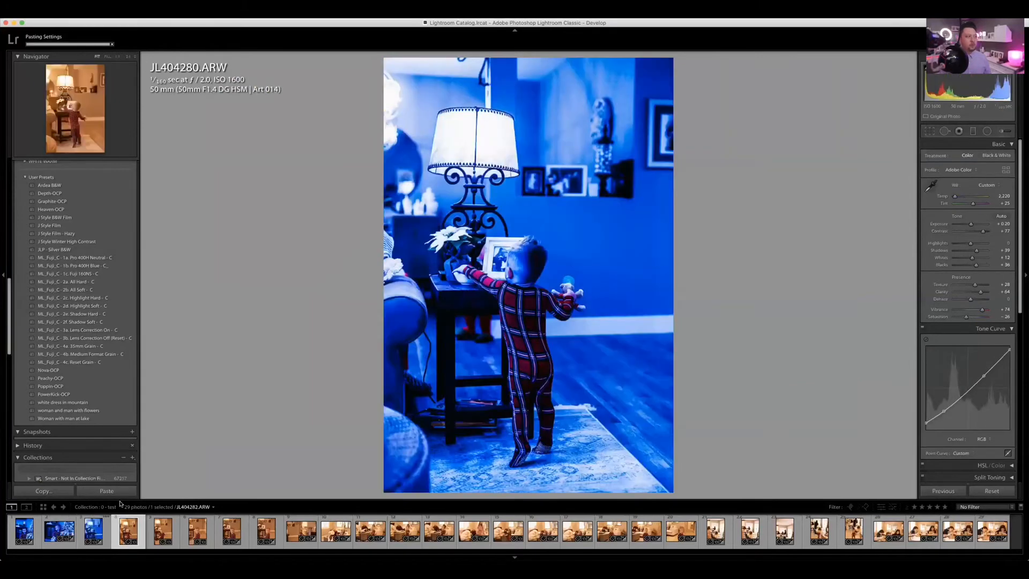
{"action": "left_click", "coordinate": [118, 492]}
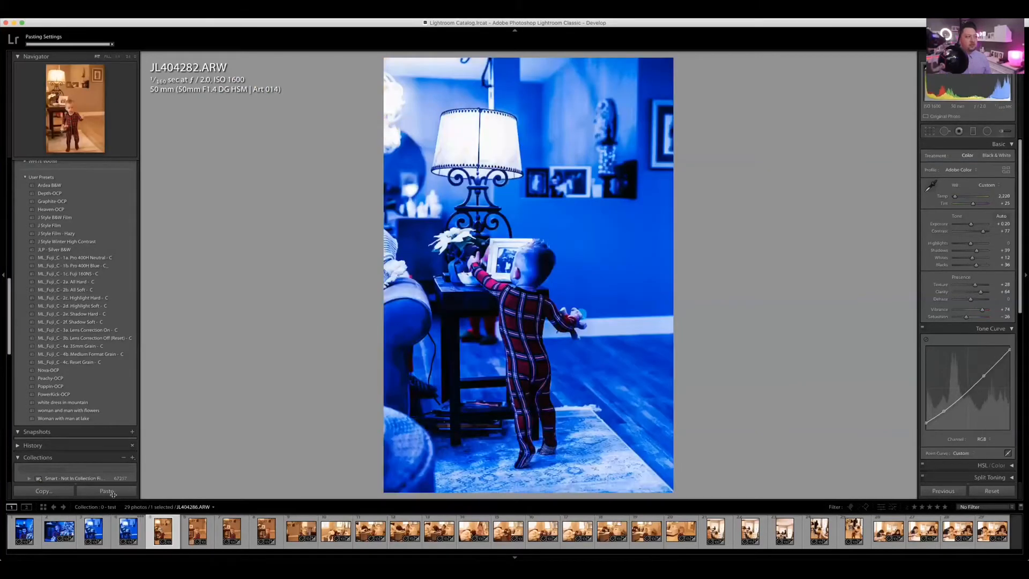
{"action": "key", "text": "Right"}
{"action": "left_click", "coordinate": [114, 492]}
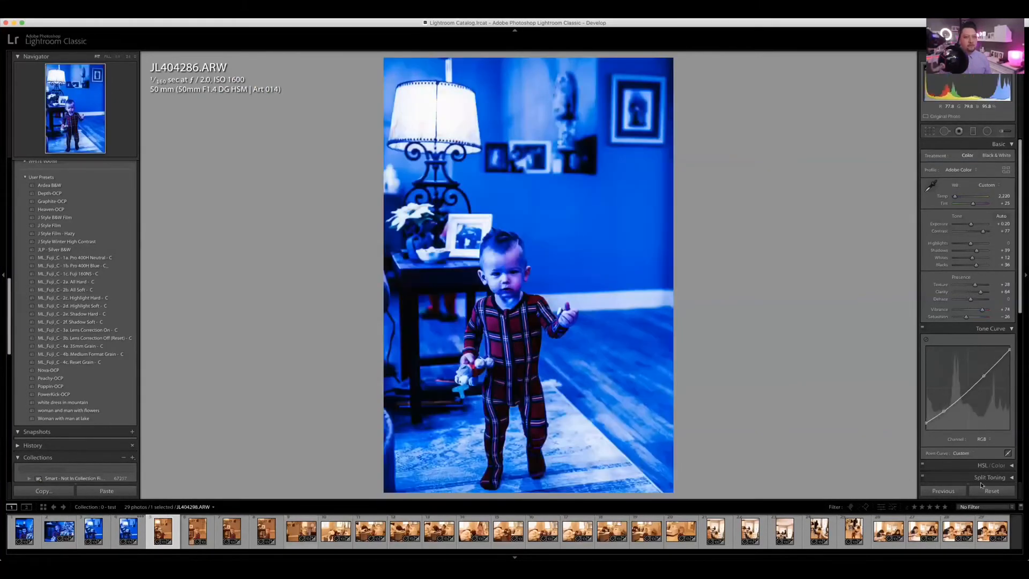
Step: Reset the fifth, fourth, third and second photos to their unedited state one after another
{"action": "left_click", "coordinate": [991, 490]}
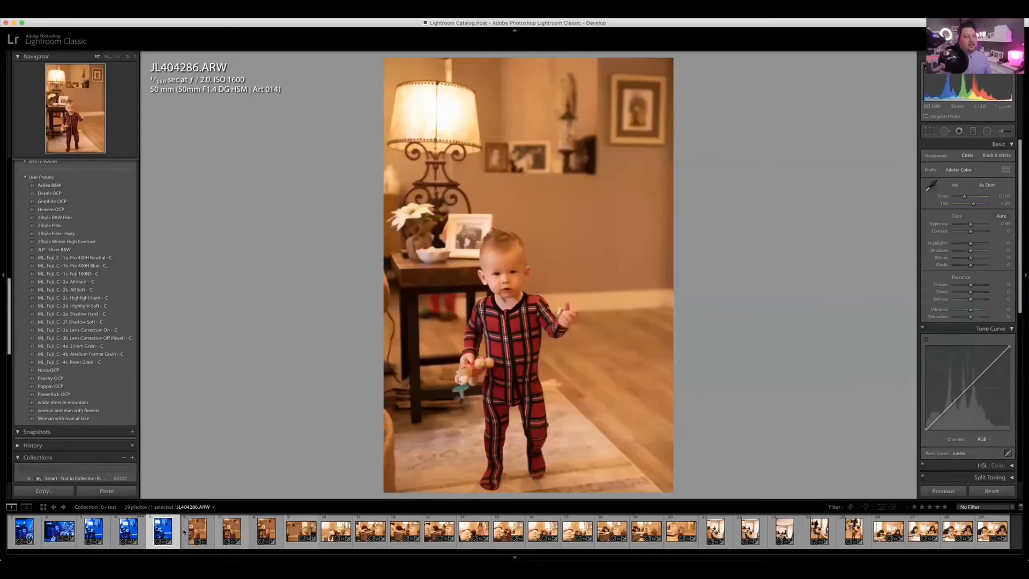
{"action": "key", "text": "Left"}
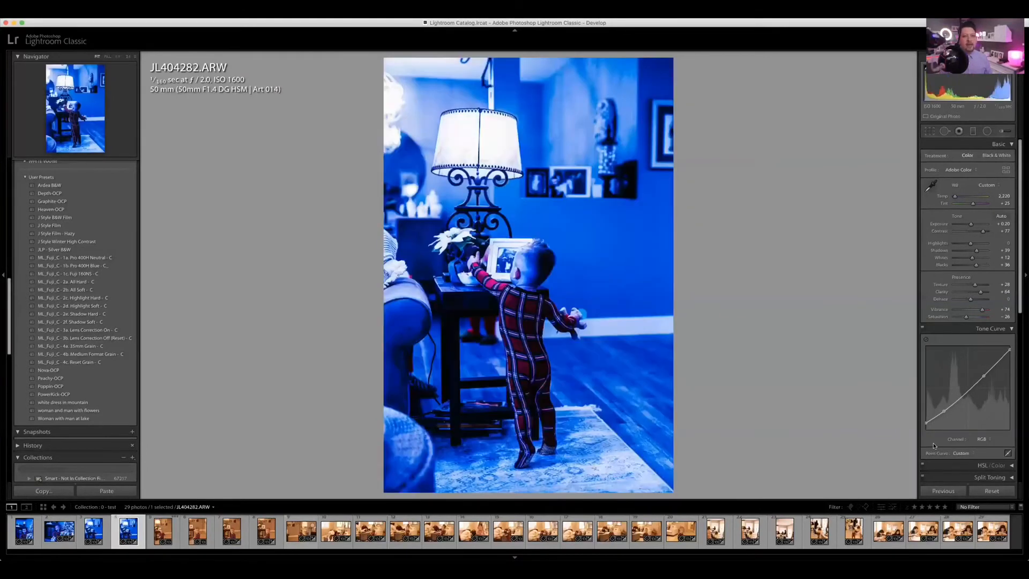
{"action": "left_click", "coordinate": [991, 491]}
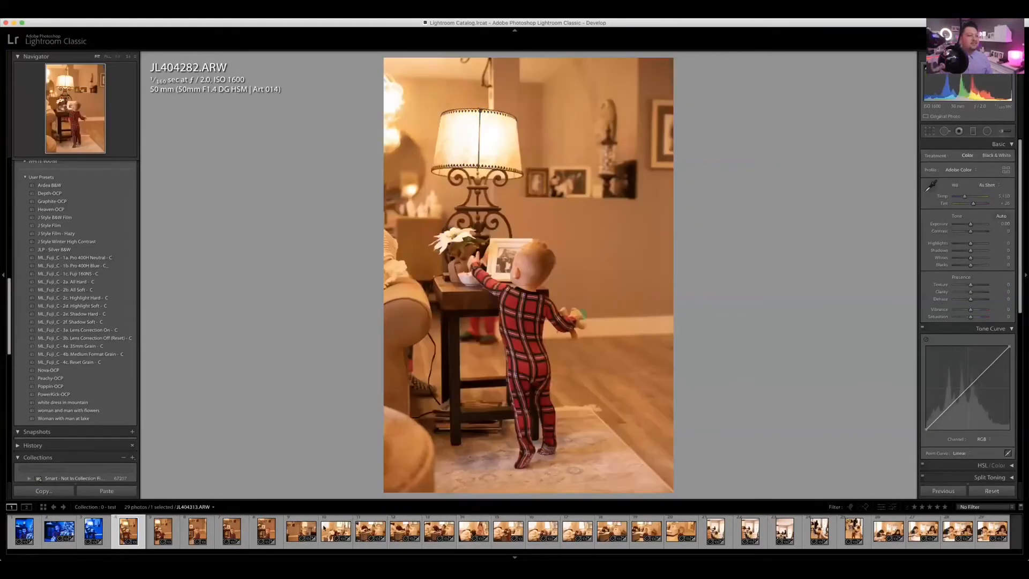
{"action": "left_click", "coordinate": [93, 531]}
{"action": "left_click", "coordinate": [991, 491]}
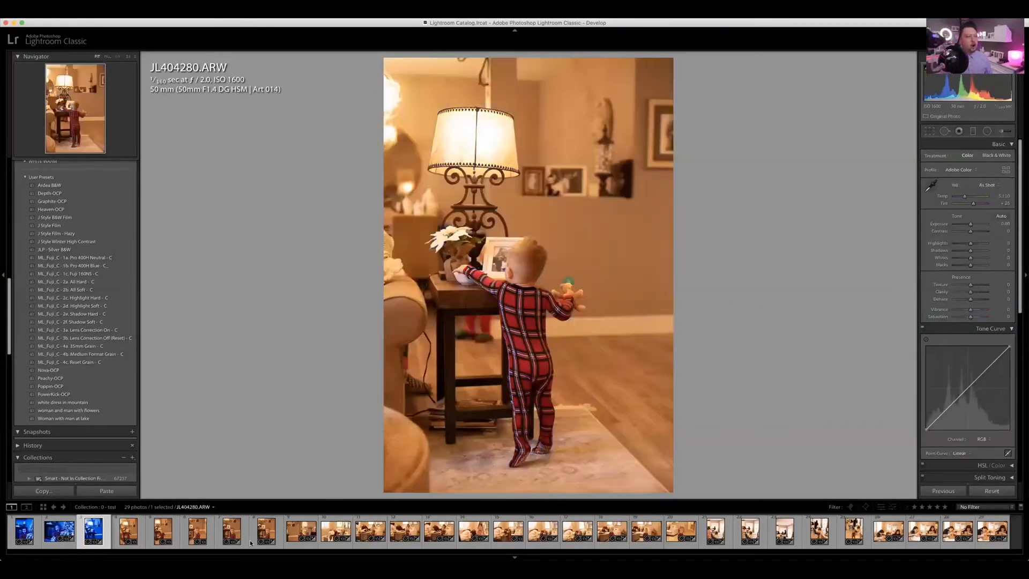
{"action": "key", "text": "Left"}
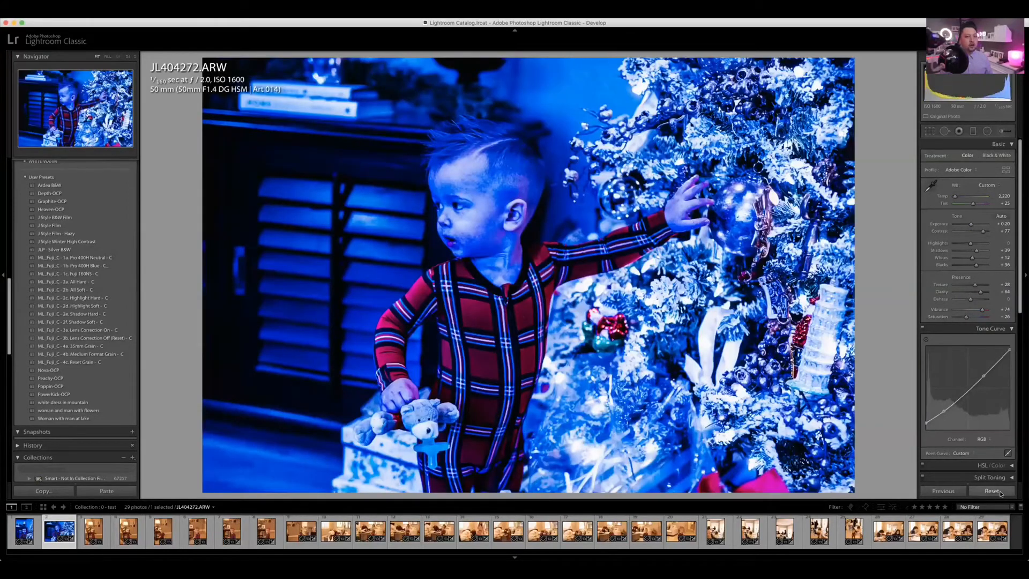
{"action": "left_click", "coordinate": [991, 491]}
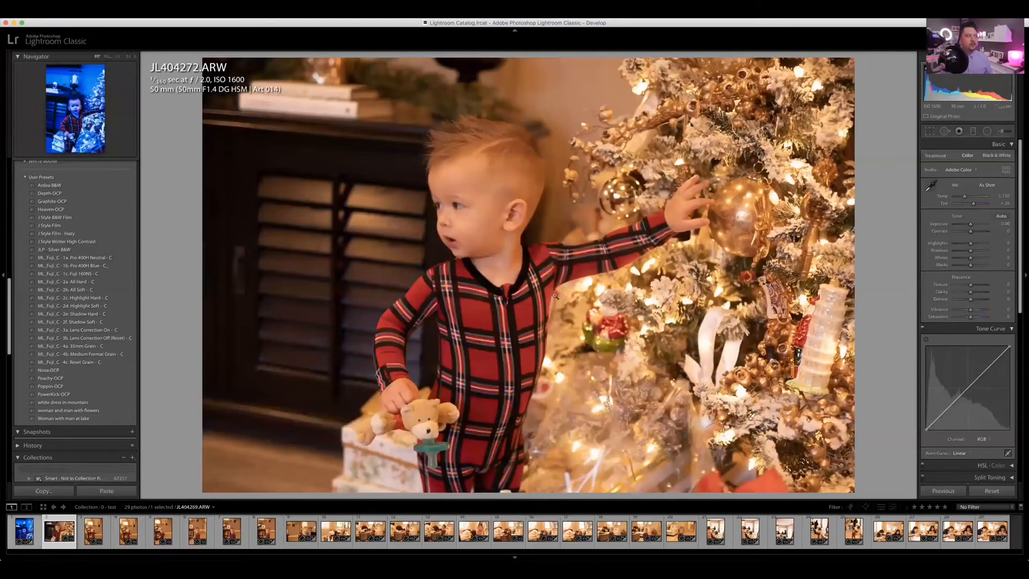
Step: Return to the first photo in the Develop module and enlarge the filmstrip thumbnails
{"action": "key", "text": "Left"}
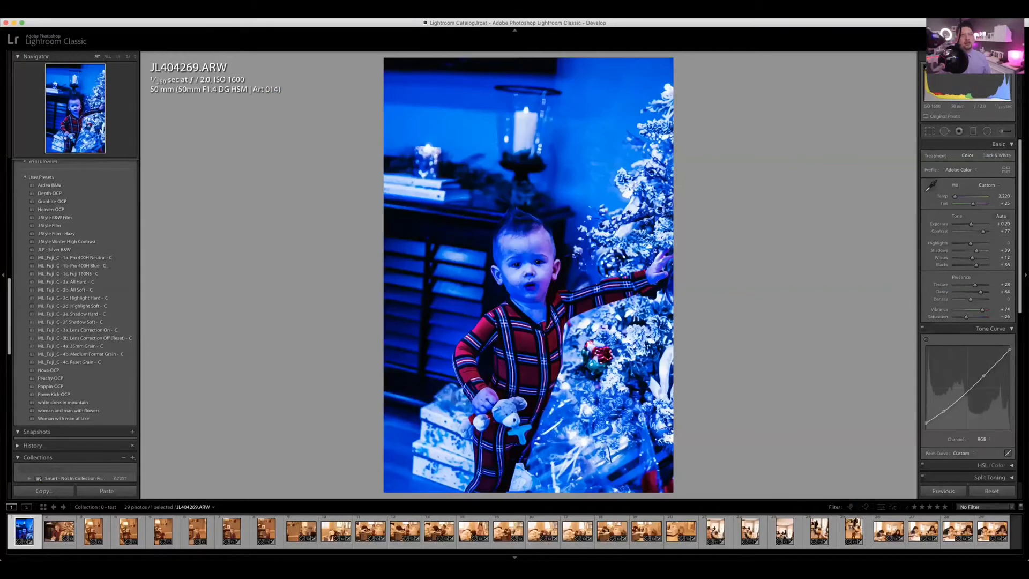
{"action": "key", "text": "g"}
{"action": "key", "text": "d"}
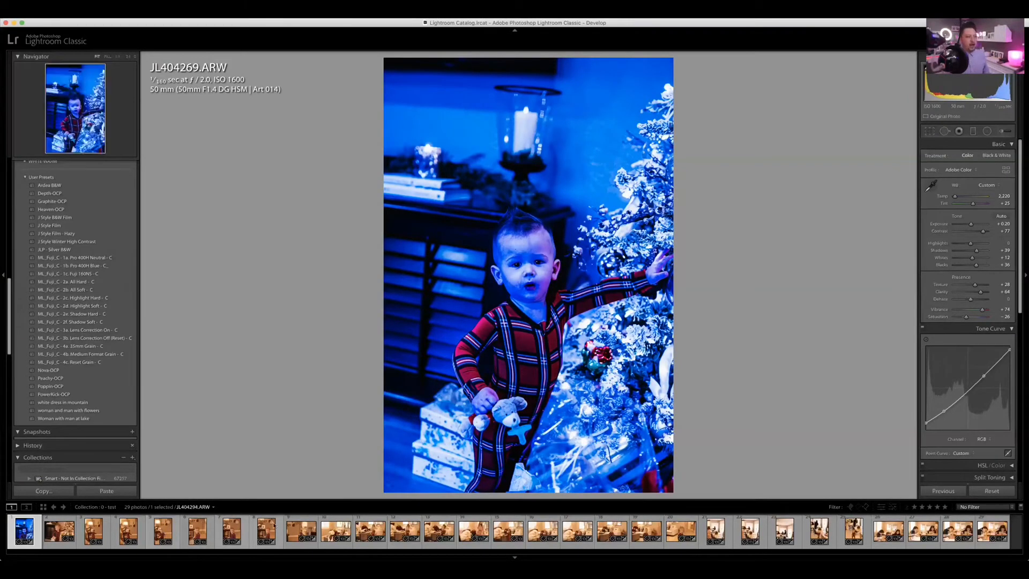
{"action": "left_click_drag", "start_coordinate": [559, 499], "coordinate": [559, 449]}
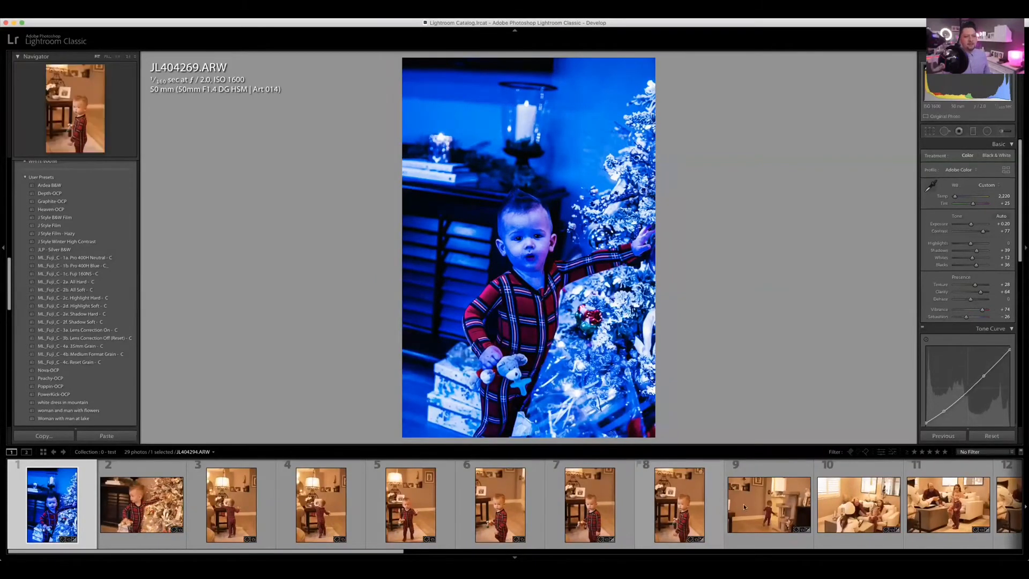
Step: Select the first nine photos with the edited first photo active and turn on Auto Sync
{"action": "left_click", "coordinate": [770, 513], "text": "shift"}
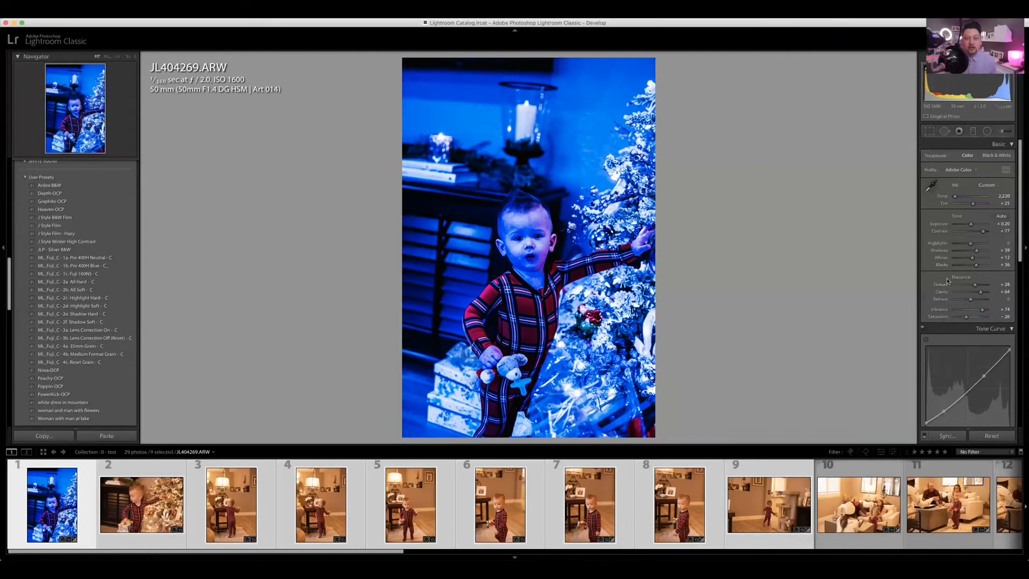
{"action": "scroll", "coordinate": [947, 280], "scroll_direction": "down", "scroll_amount": 5}
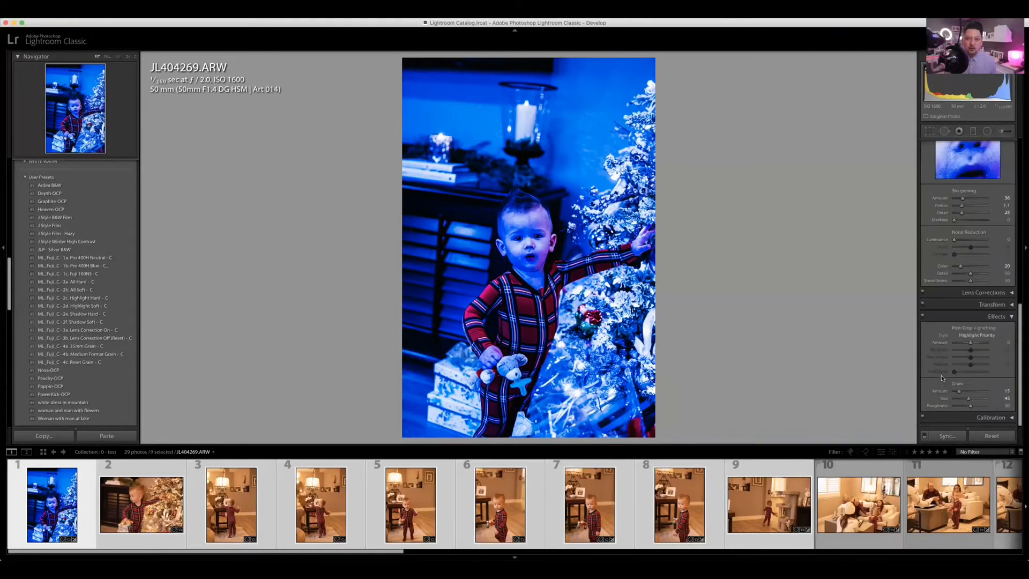
{"action": "scroll", "coordinate": [961, 279], "scroll_direction": "up", "scroll_amount": 5}
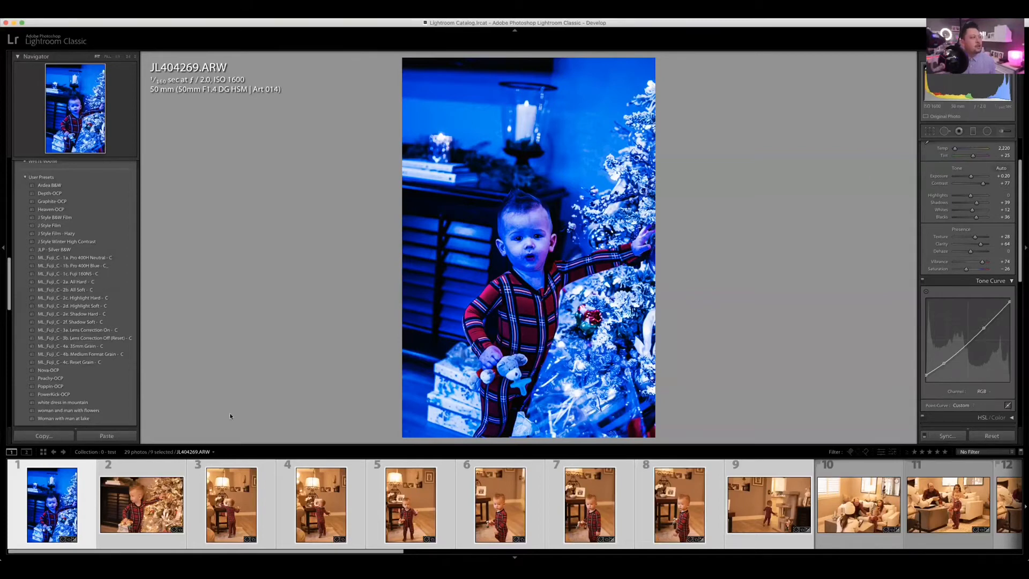
{"action": "left_click", "coordinate": [924, 436]}
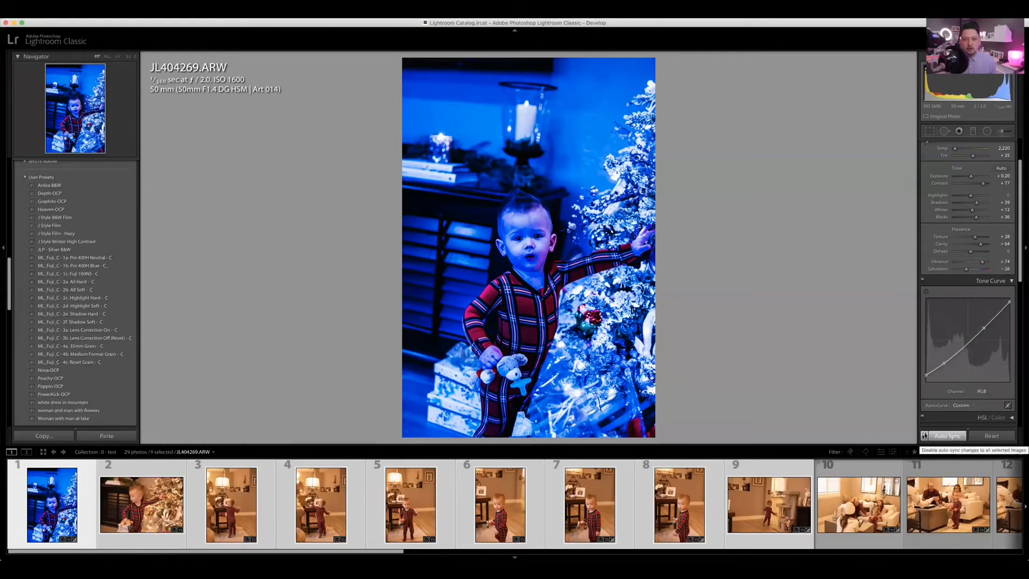
Step: Turn off Auto Sync and synchronize the first photo's checked develop settings to the nine selected photos, then show them in the Library grid
{"action": "left_click", "coordinate": [924, 436]}
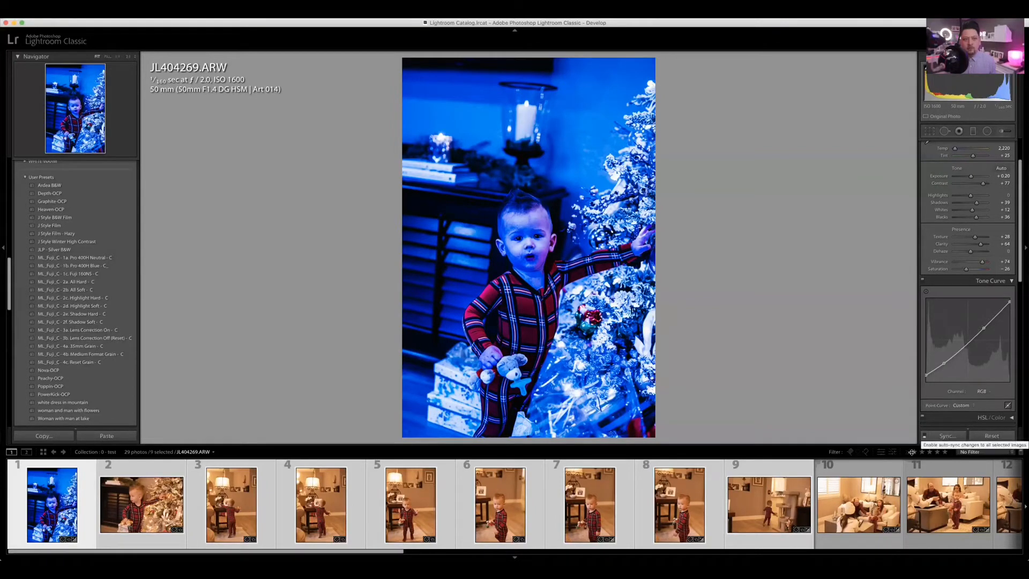
{"action": "left_click", "coordinate": [946, 436]}
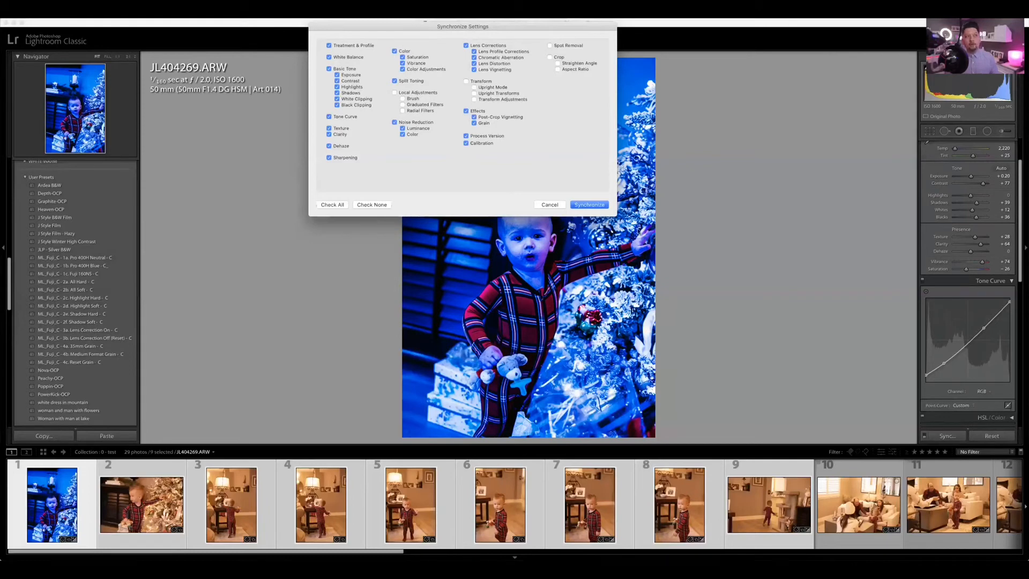
{"action": "left_click", "coordinate": [592, 204]}
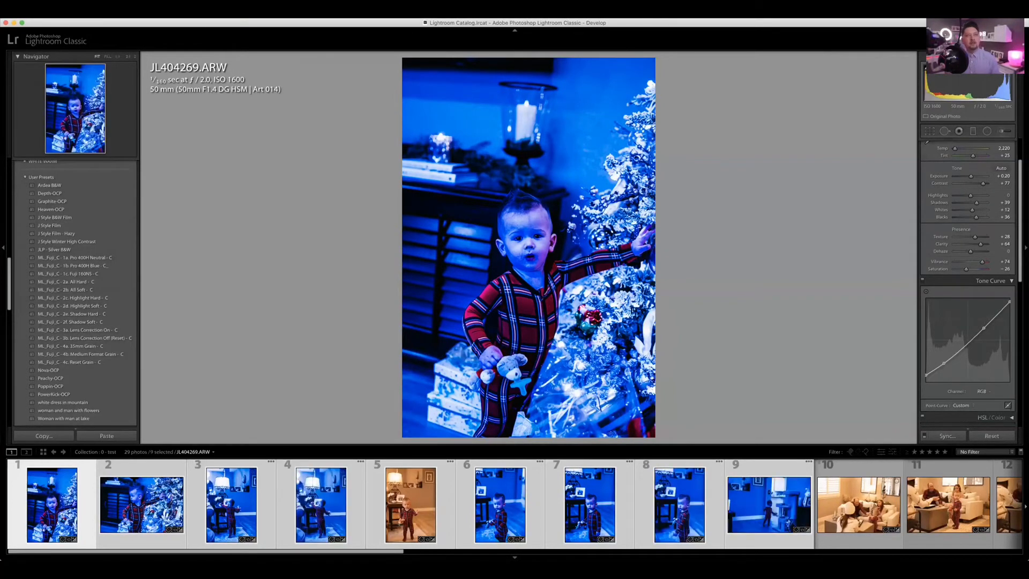
{"action": "key", "text": "g"}
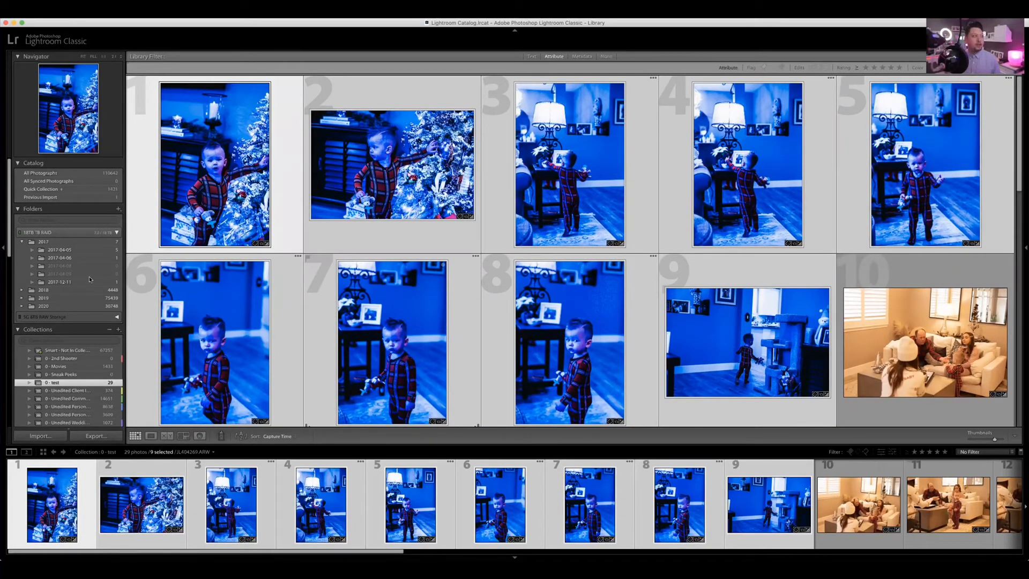
Step: Open only the first photo in the Develop module and apply the Peachy-OCP user preset
{"action": "left_click", "coordinate": [275, 202]}
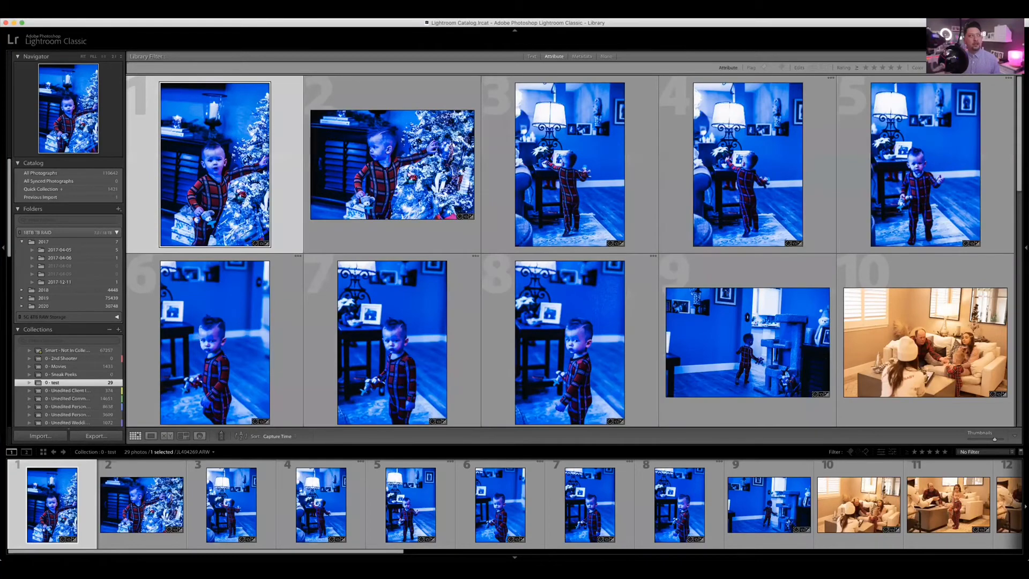
{"action": "key", "text": "d"}
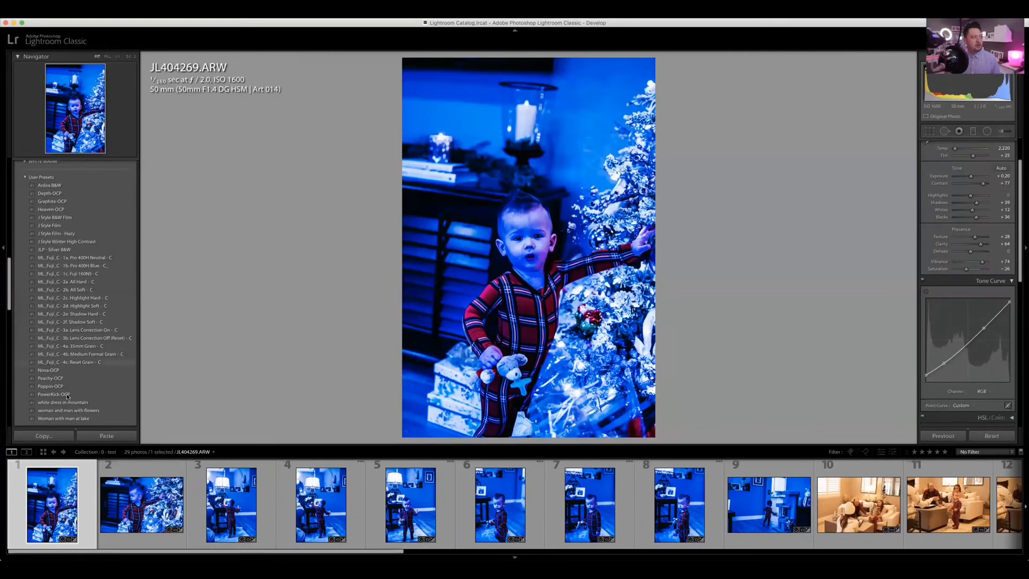
{"action": "left_click", "coordinate": [67, 378]}
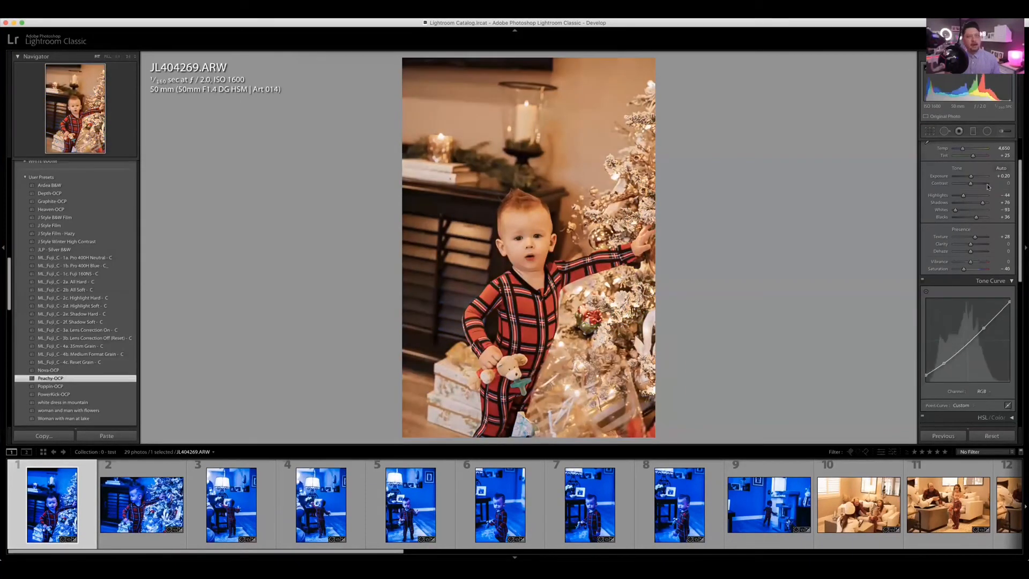
Step: Fine-tune the first photo with Temp 4,189, Contrast +16, Exposure +0.40 and a post-crop vignette amount of -10
{"action": "scroll", "coordinate": [966, 161], "scroll_direction": "up", "scroll_amount": 3}
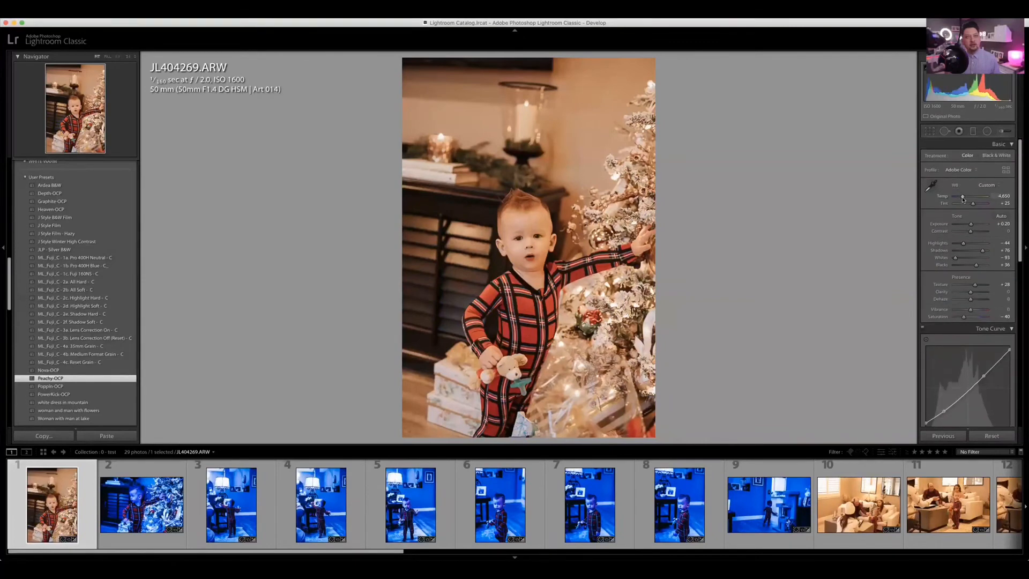
{"action": "left_click_drag", "start_coordinate": [962, 196], "coordinate": [970, 231]}
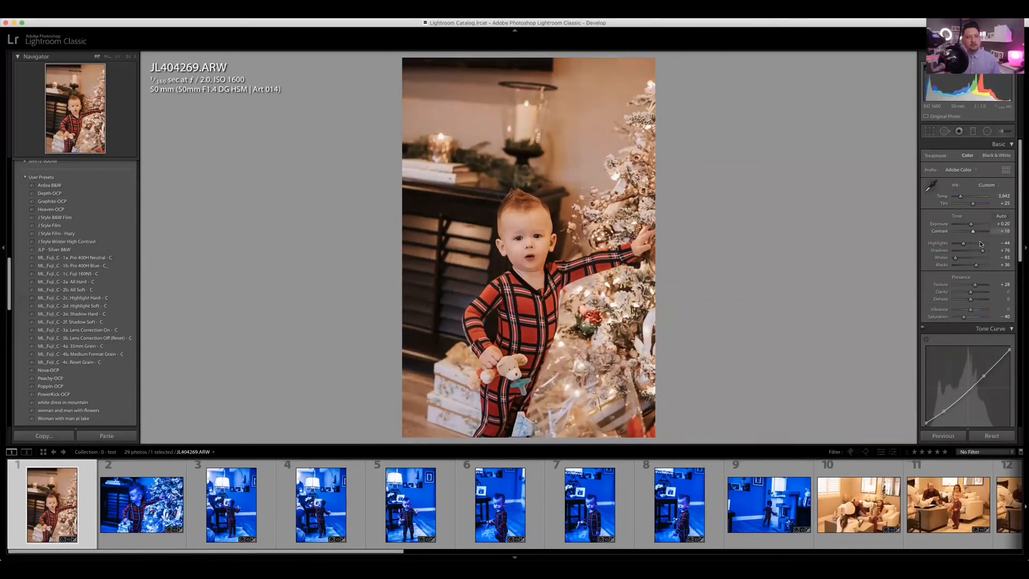
{"action": "scroll", "coordinate": [972, 289], "scroll_direction": "down", "scroll_amount": 10}
{"action": "left_click_drag", "start_coordinate": [970, 343], "coordinate": [968, 343]}
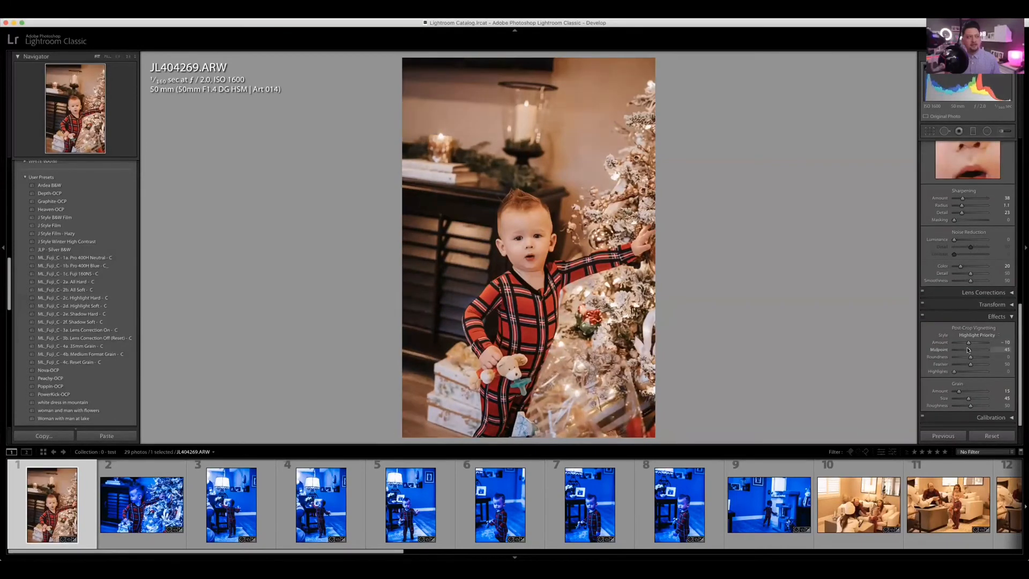
{"action": "scroll", "coordinate": [970, 354], "scroll_direction": "up", "scroll_amount": 10}
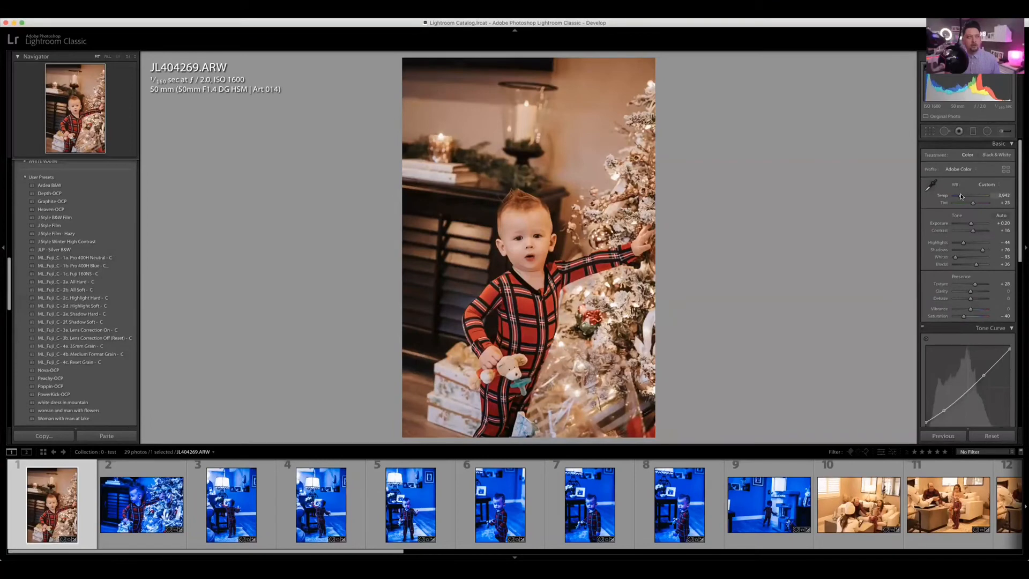
{"action": "left_click_drag", "start_coordinate": [961, 196], "coordinate": [971, 225]}
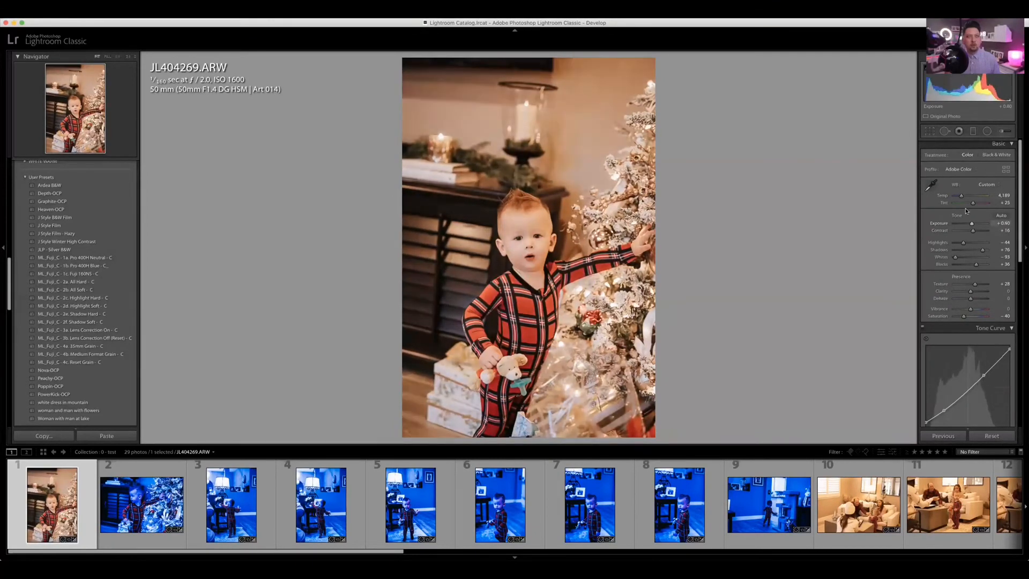
Step: Extend the selection through the ninth photo and synchronize the first photo's new develop settings to all nine
{"action": "left_click", "coordinate": [753, 517], "text": "shift"}
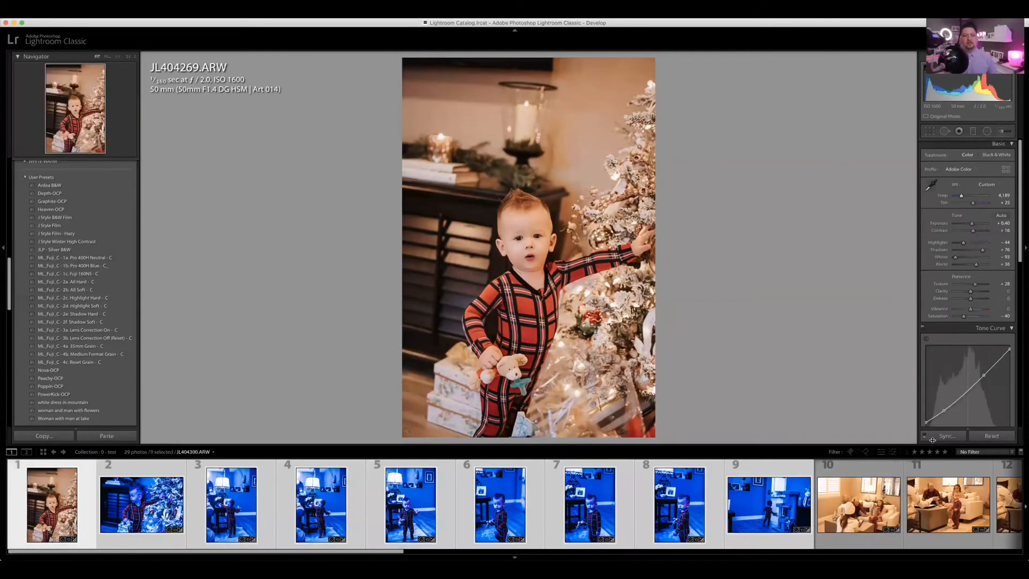
{"action": "key", "text": "super+shift+s"}
{"action": "left_click", "coordinate": [588, 205]}
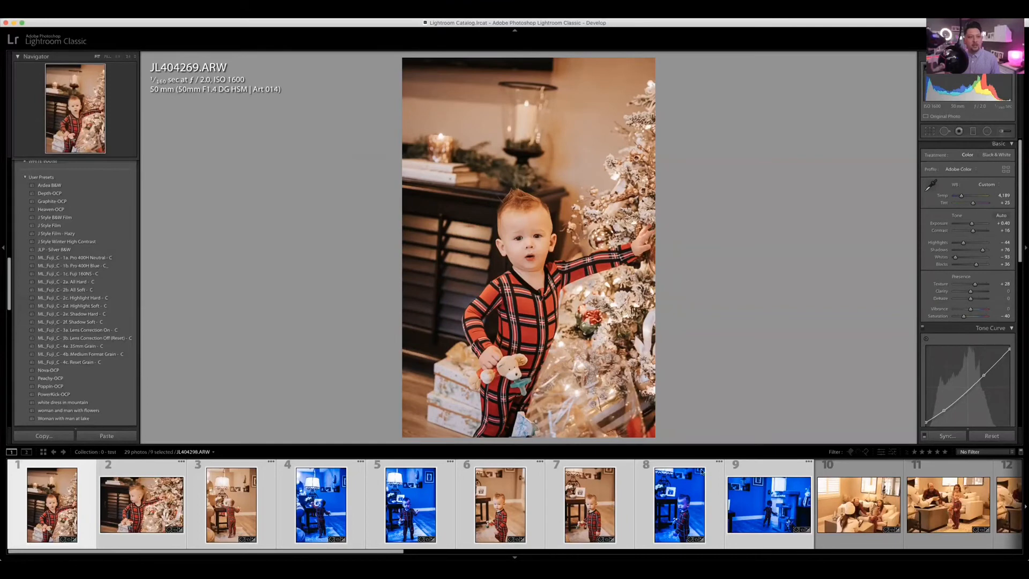
Step: Shrink the filmstrip, show the Library grid with larger thumbnails, and compare the first nine photos with the tenth
{"action": "left_click_drag", "start_coordinate": [706, 444], "coordinate": [706, 495]}
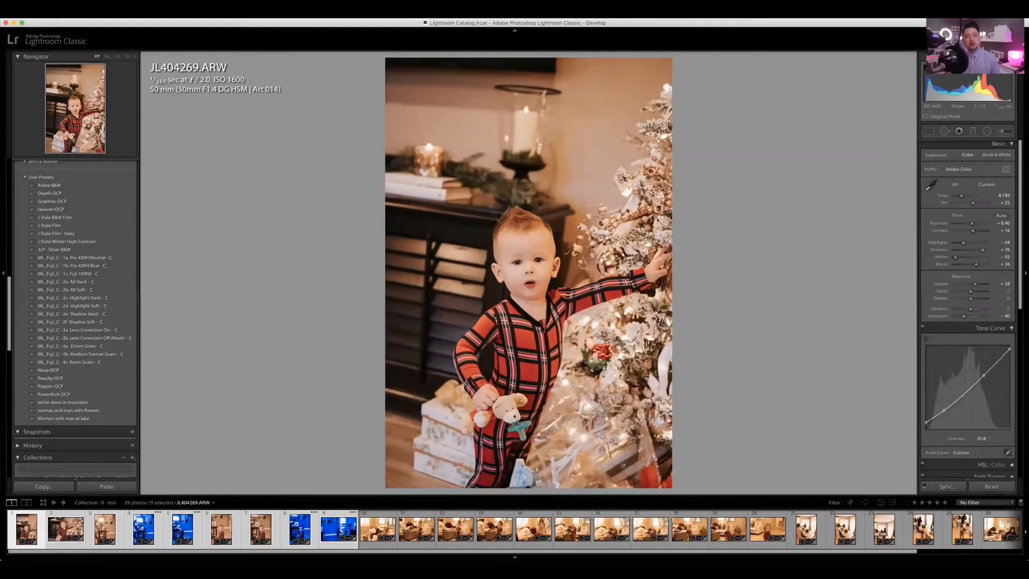
{"action": "key", "text": "g"}
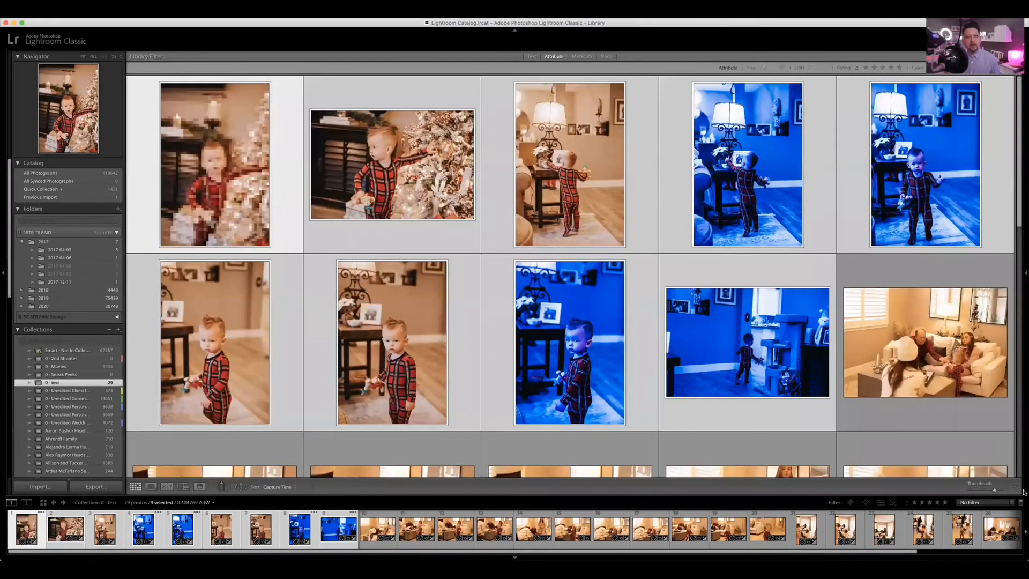
{"action": "key", "text": "equal"}
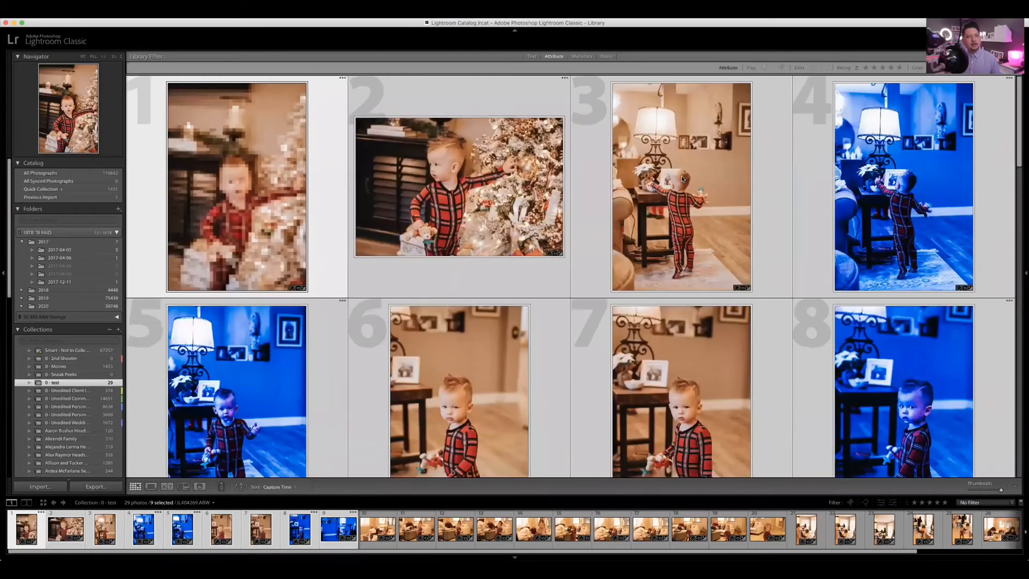
{"action": "scroll", "coordinate": [379, 375], "scroll_direction": "down", "scroll_amount": 2}
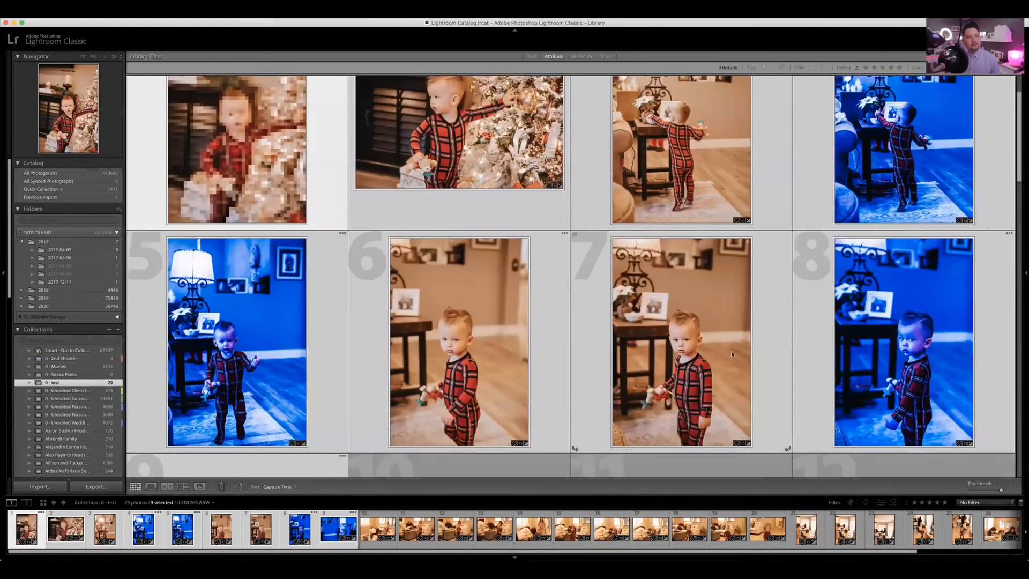
{"action": "scroll", "coordinate": [731, 353], "scroll_direction": "down", "scroll_amount": 3}
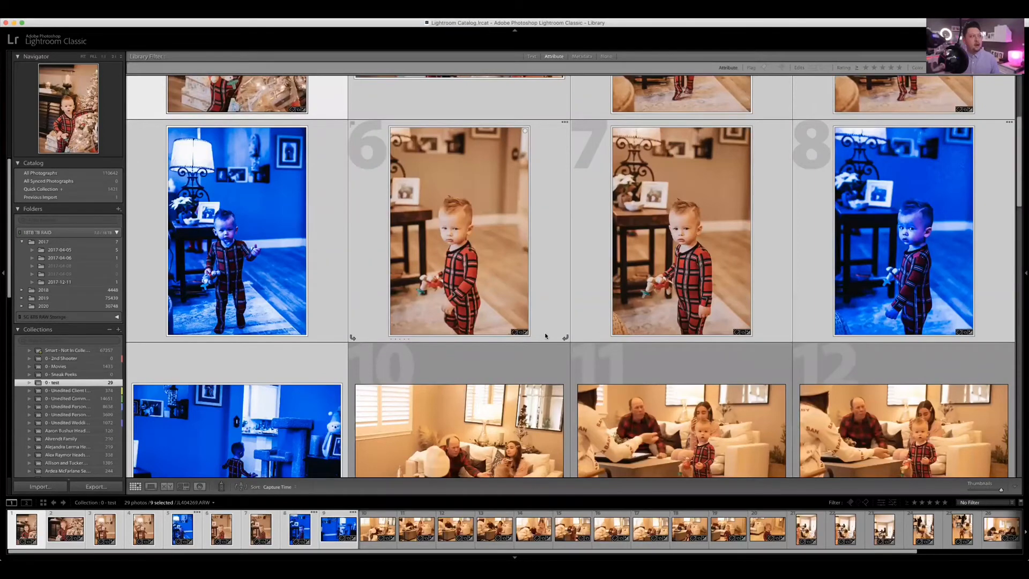
{"action": "scroll", "coordinate": [306, 210], "scroll_direction": "down", "scroll_amount": 5}
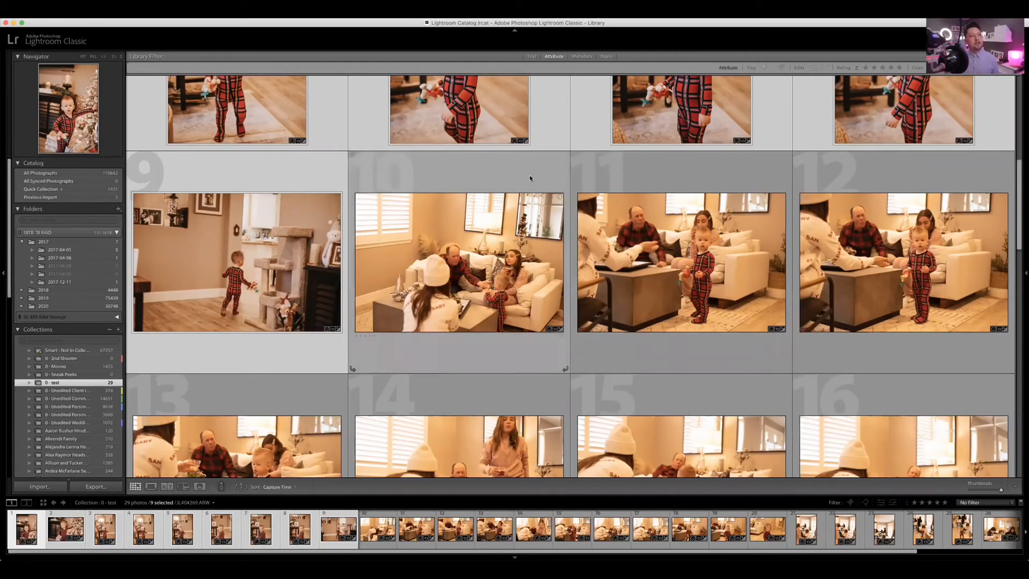
{"action": "left_click", "coordinate": [489, 255]}
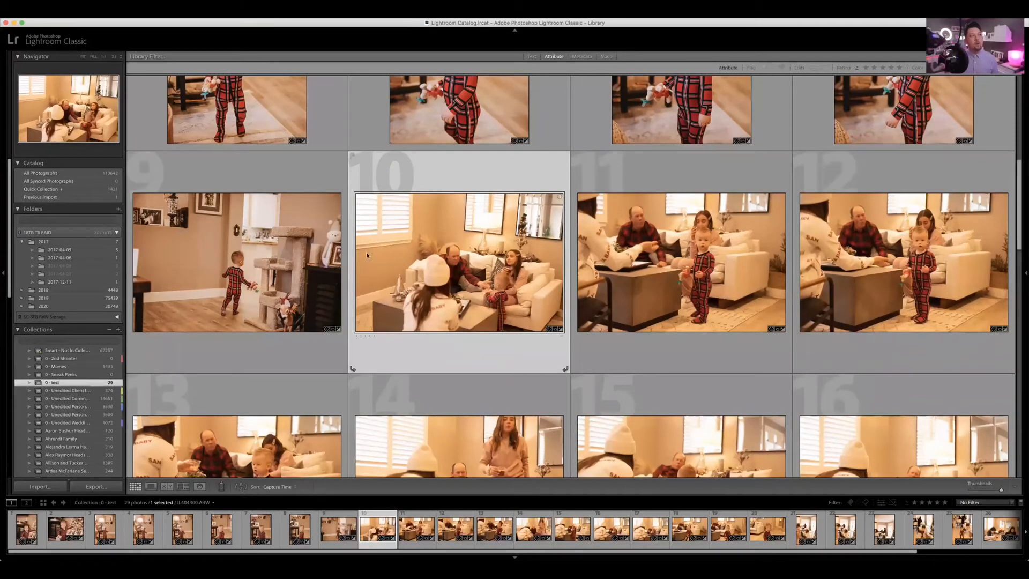
{"action": "scroll", "coordinate": [366, 255], "scroll_direction": "up", "scroll_amount": 7}
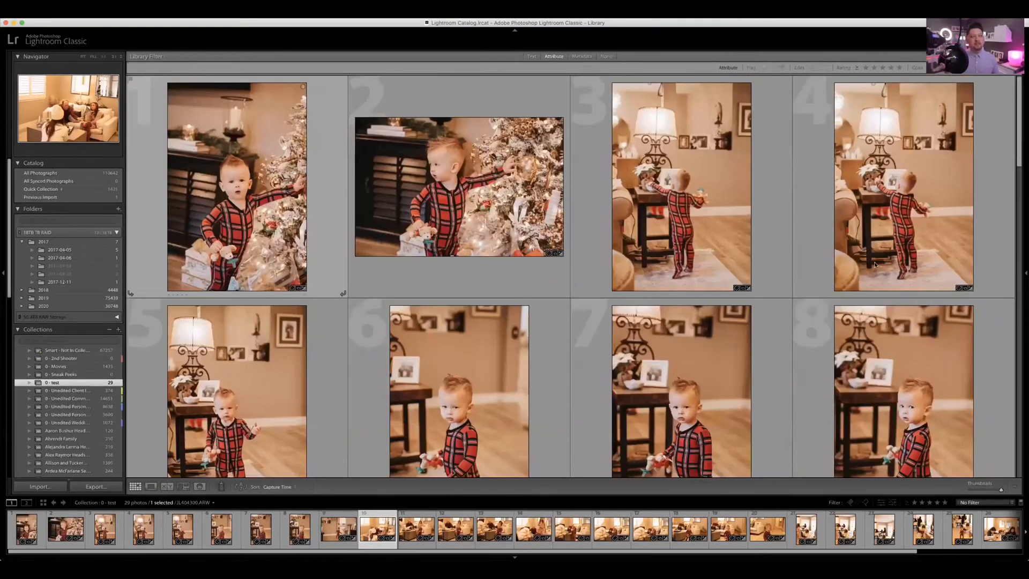
Step: Select all photos in the collection with the first one active and synchronize its checked develop settings to them
{"action": "left_click", "coordinate": [278, 230]}
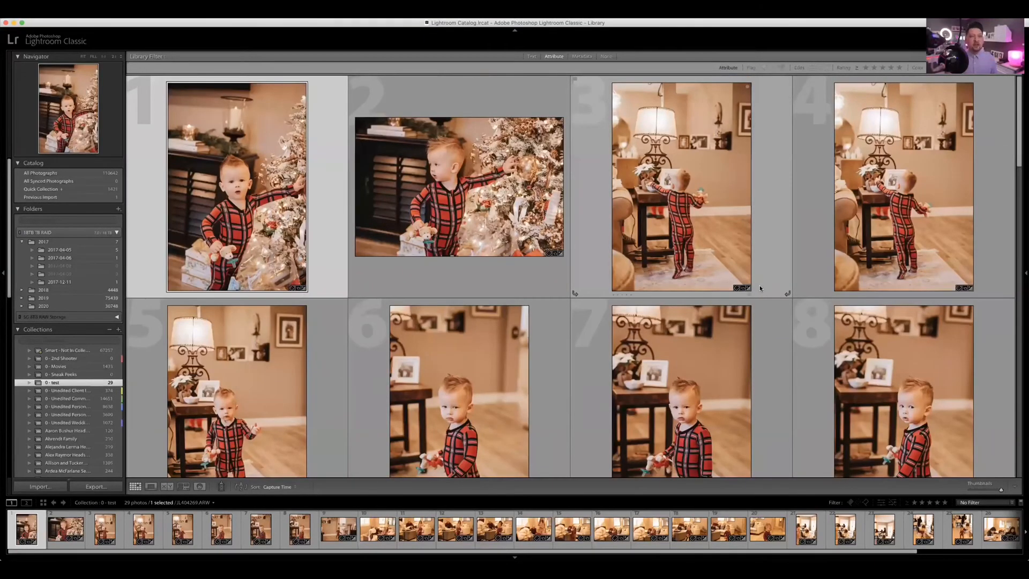
{"action": "scroll", "coordinate": [760, 285], "scroll_direction": "down", "scroll_amount": 15}
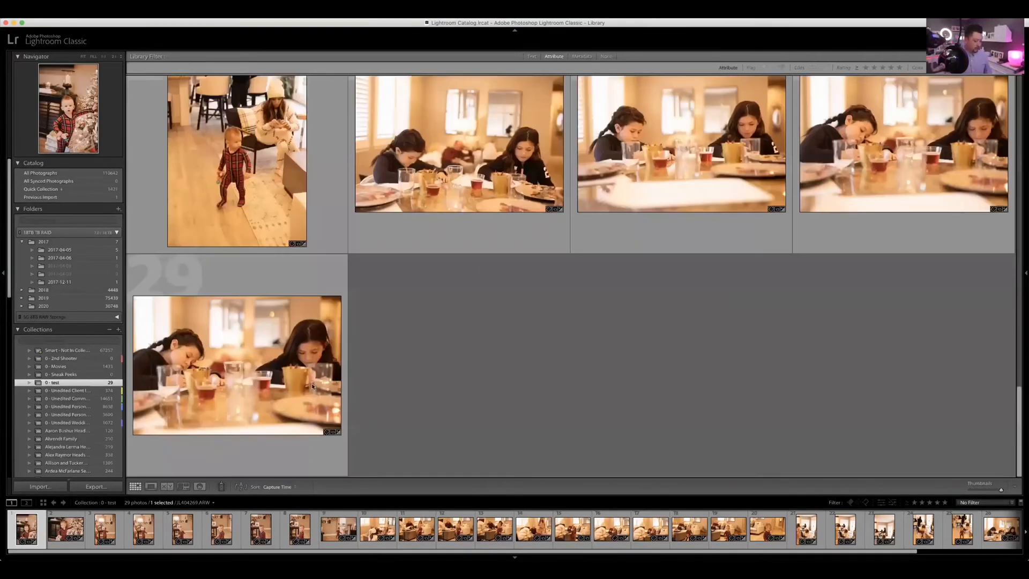
{"action": "key", "text": "super+a"}
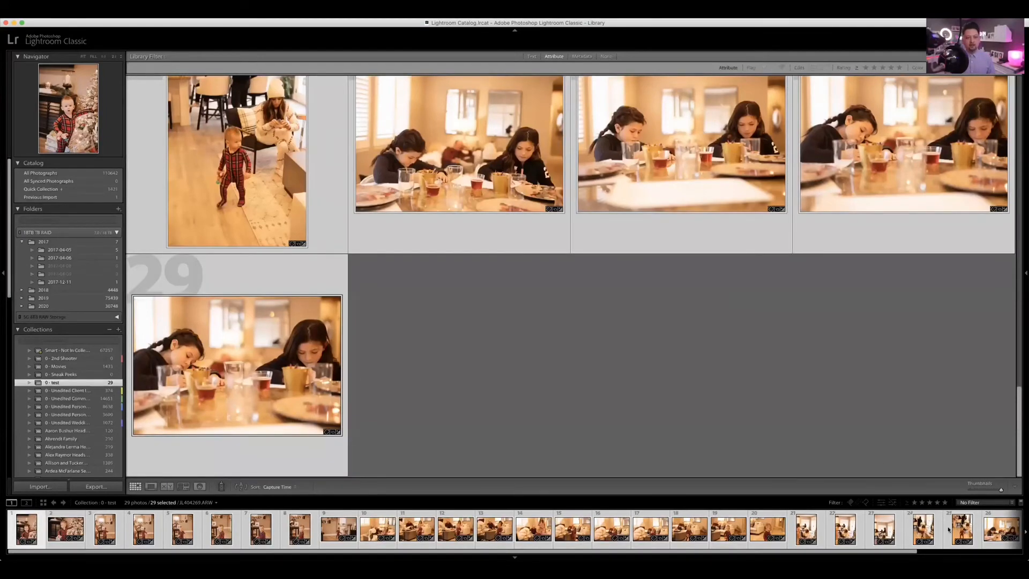
{"action": "key", "text": "d"}
{"action": "key", "text": "super+shift+s"}
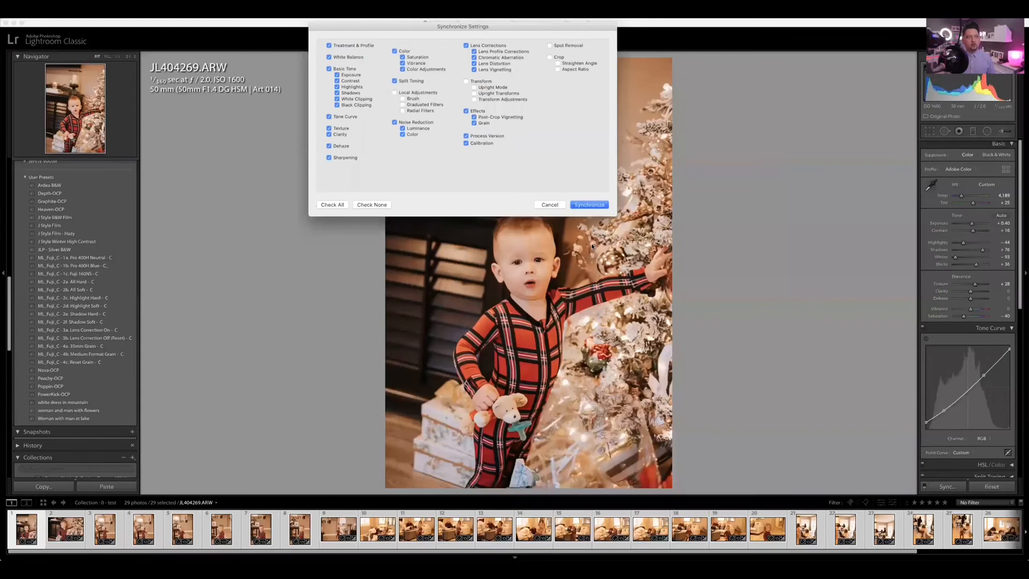
{"action": "left_click", "coordinate": [605, 204]}
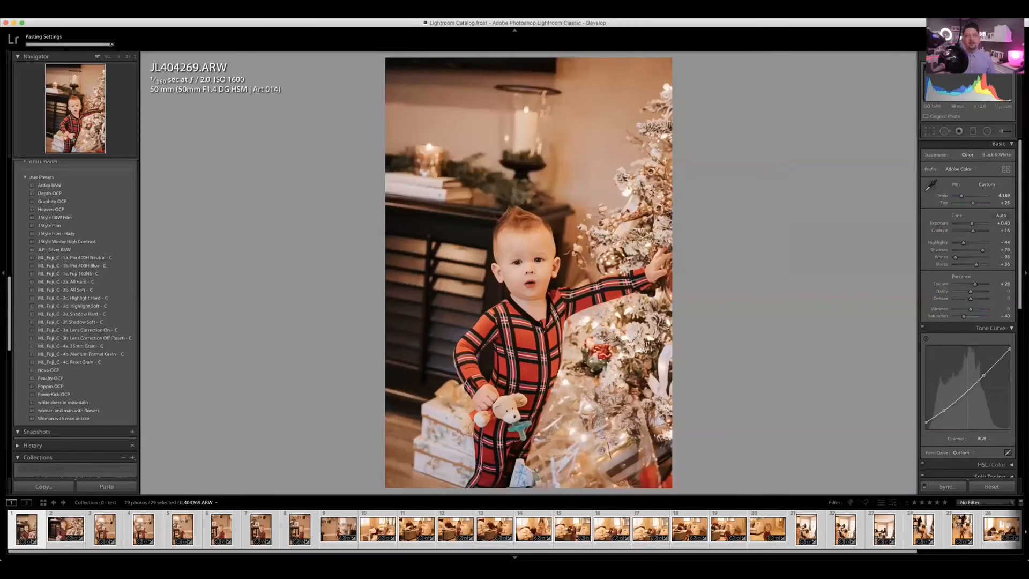
Step: Examine the synced photos in the Library grid for consistent color and brightness across the different scenes
{"action": "key", "text": "g"}
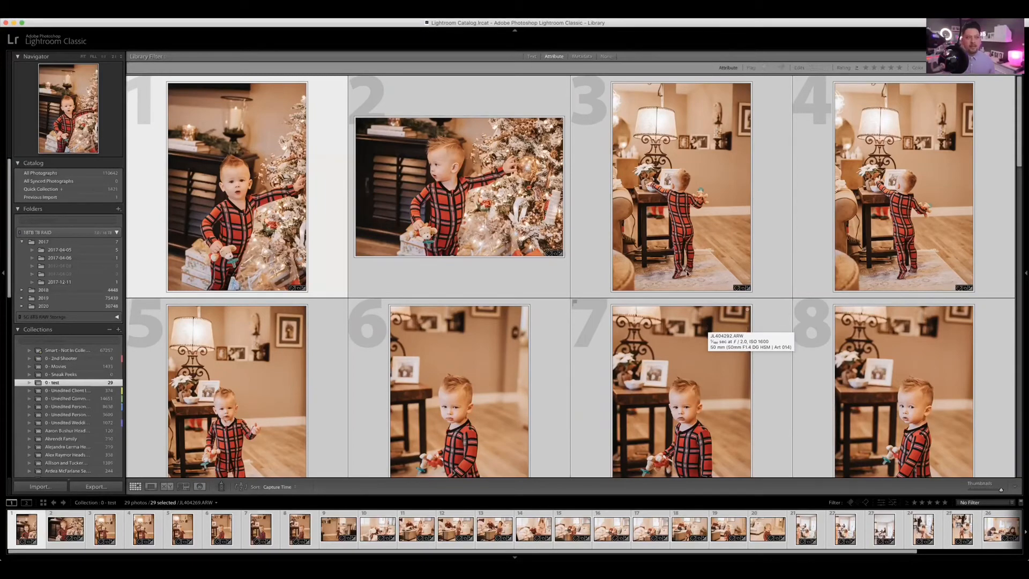
{"action": "scroll", "coordinate": [687, 274], "scroll_direction": "down", "scroll_amount": 1}
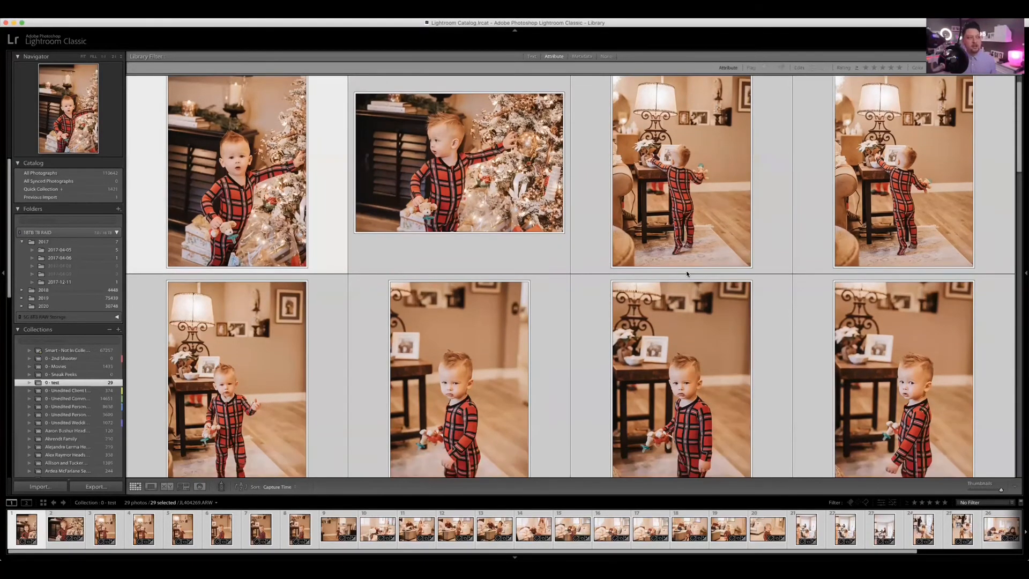
{"action": "scroll", "coordinate": [687, 273], "scroll_direction": "down", "scroll_amount": 2}
{"action": "scroll", "coordinate": [686, 273], "scroll_direction": "down", "scroll_amount": 2}
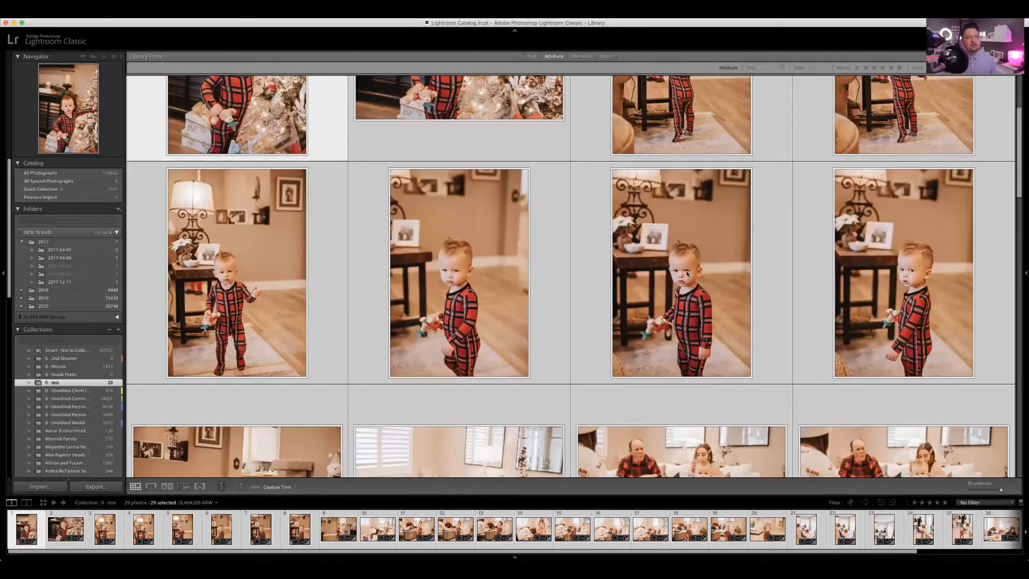
{"action": "scroll", "coordinate": [686, 274], "scroll_direction": "down", "scroll_amount": 1}
{"action": "scroll", "coordinate": [687, 274], "scroll_direction": "down", "scroll_amount": 1}
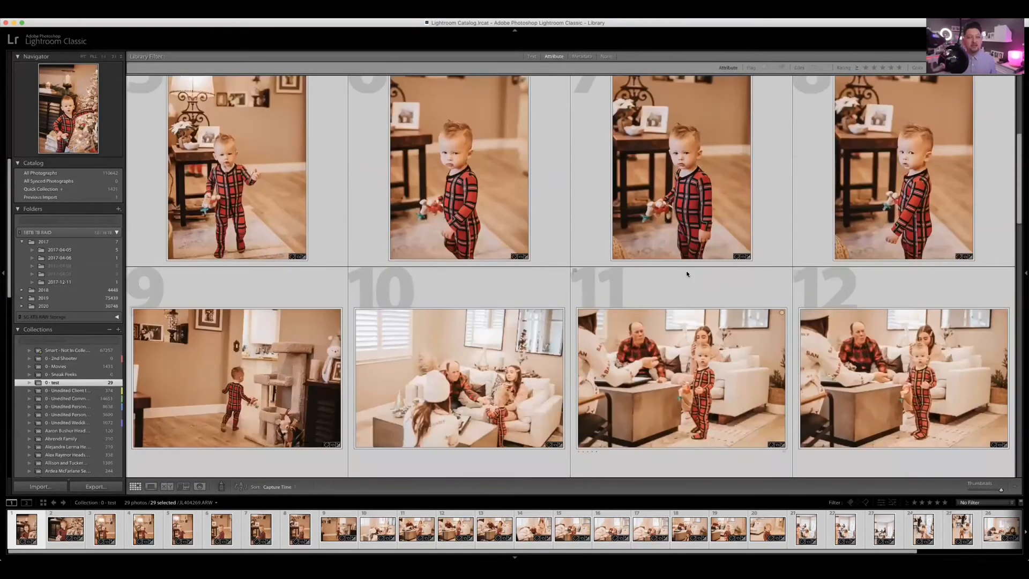
{"action": "scroll", "coordinate": [687, 273], "scroll_direction": "down", "scroll_amount": 1}
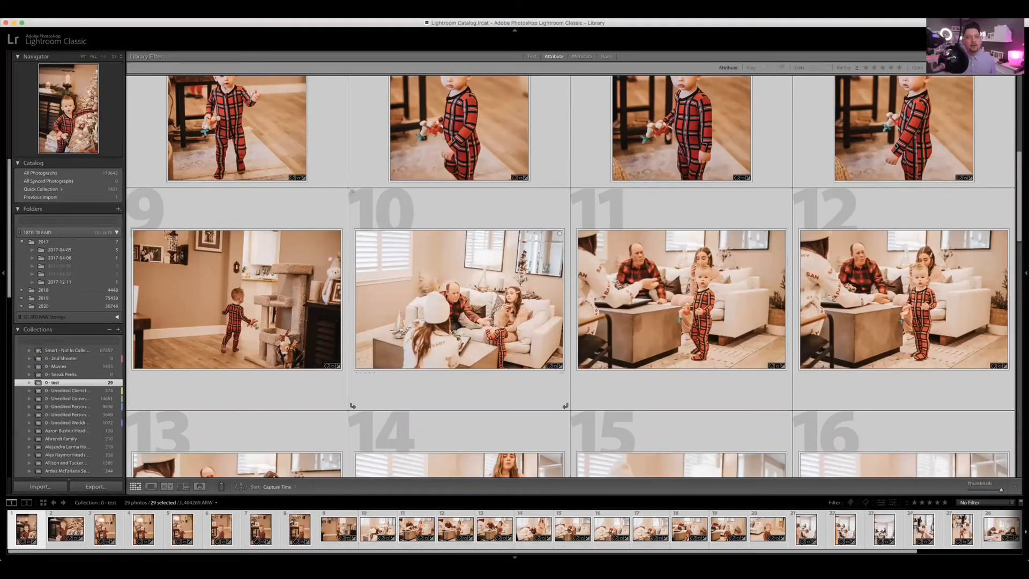
Step: Open the tenth photo, the family around the sofa, in the Develop module and lower its Exposure to -0.10
{"action": "left_click", "coordinate": [443, 382]}
{"action": "key", "text": "d"}
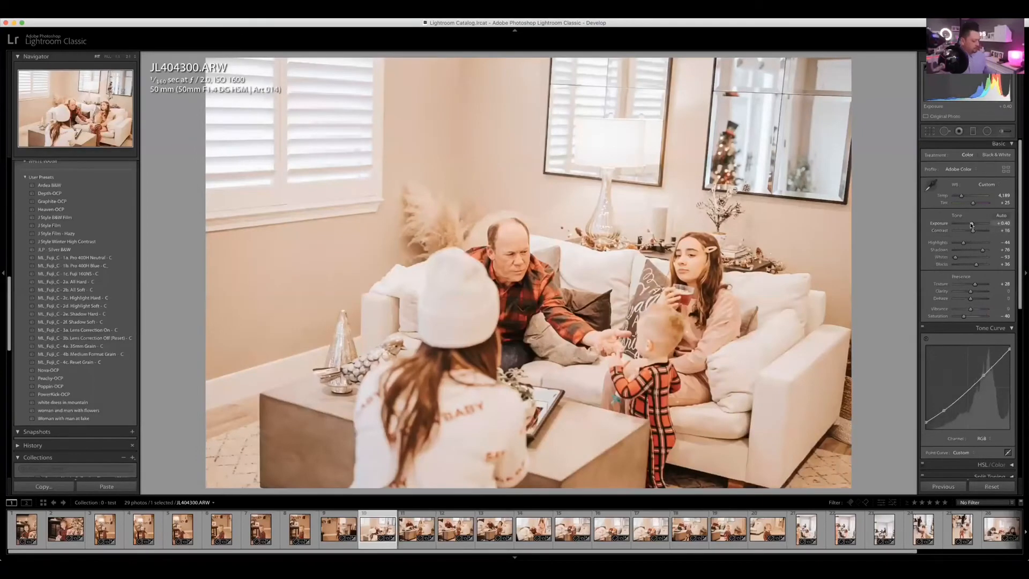
{"action": "double_click", "coordinate": [970, 224]}
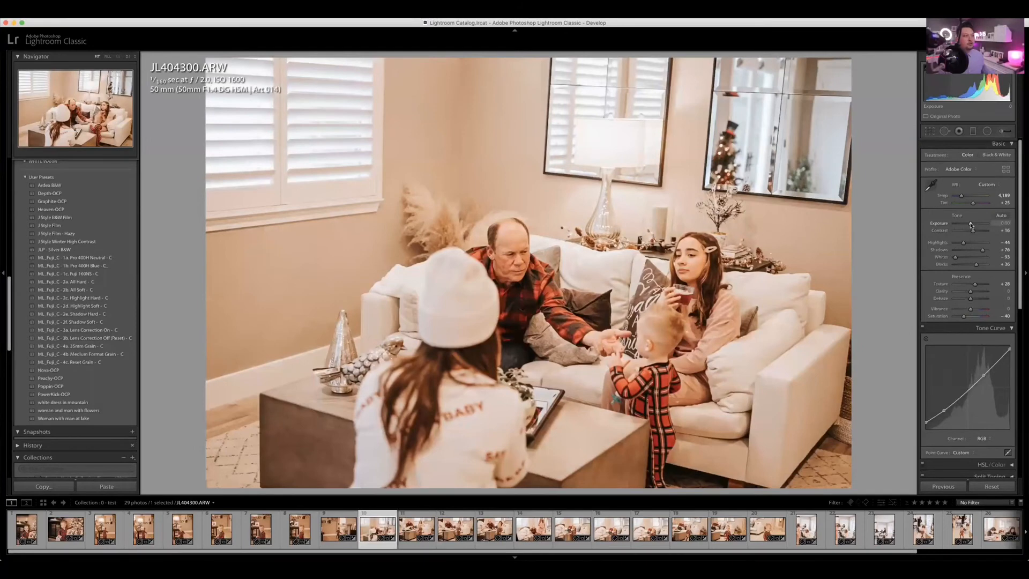
{"action": "left_click_drag", "start_coordinate": [971, 225], "coordinate": [970, 224]}
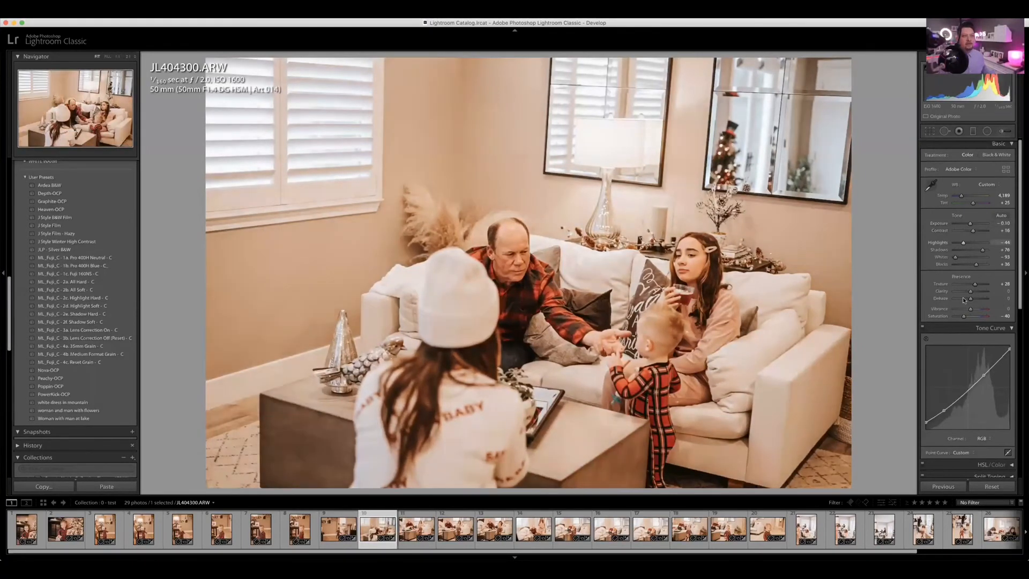
Step: Fine-tune the tenth photo by setting its white balance Temp to 4,222 and its Exposure to -0.20
{"action": "scroll", "coordinate": [963, 300], "scroll_direction": "down", "scroll_amount": 10}
{"action": "scroll", "coordinate": [959, 442], "scroll_direction": "up", "scroll_amount": 1}
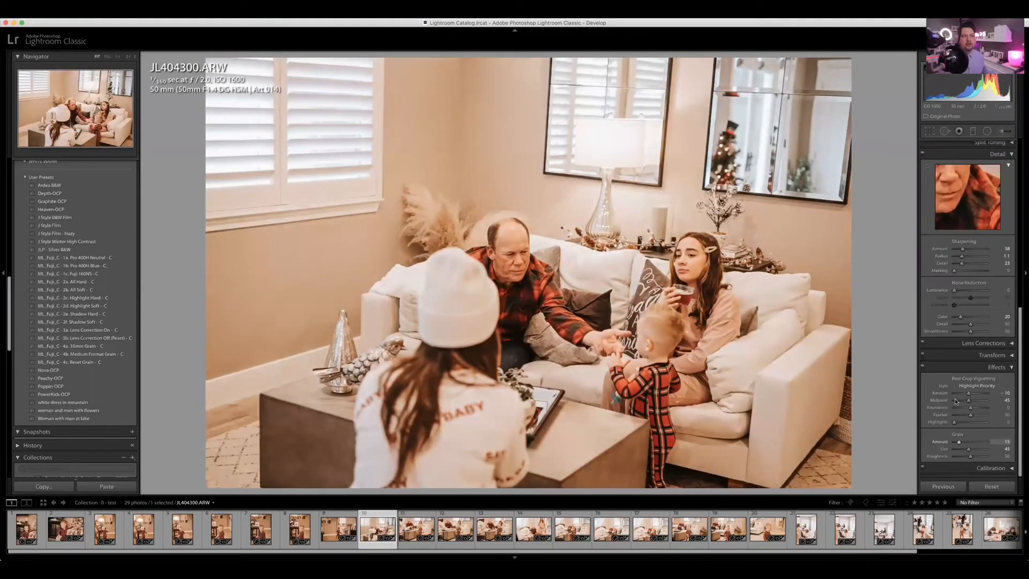
{"action": "scroll", "coordinate": [970, 253], "scroll_direction": "up", "scroll_amount": 10}
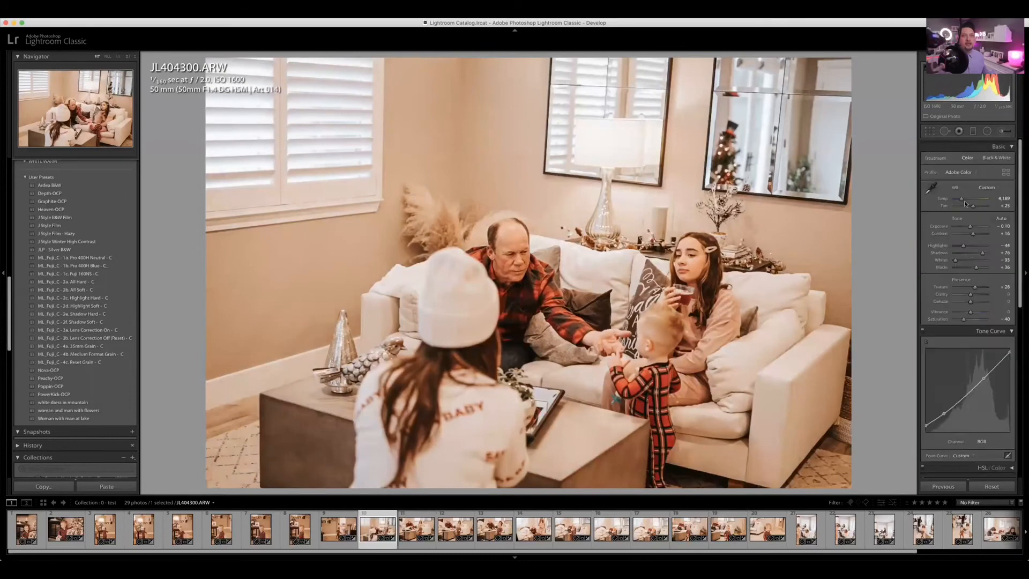
{"action": "scroll", "coordinate": [965, 204], "scroll_direction": "down", "scroll_amount": 1}
{"action": "left_click_drag", "start_coordinate": [961, 197], "coordinate": [969, 224]}
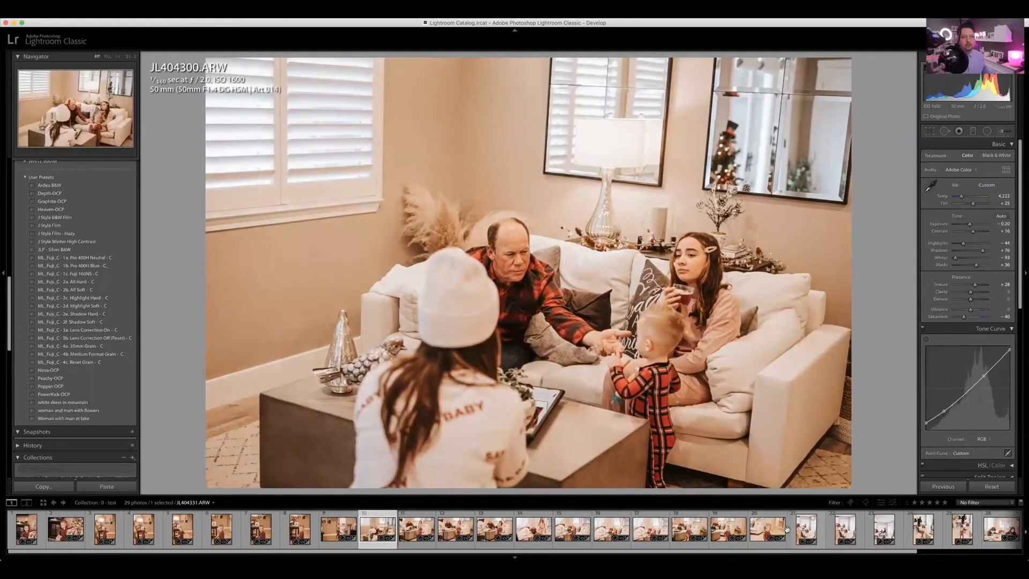
Step: Select the tenth through last photos and synchronize the tenth photo's checked develop settings to them
{"action": "scroll", "coordinate": [976, 533], "scroll_direction": "down", "scroll_amount": 3}
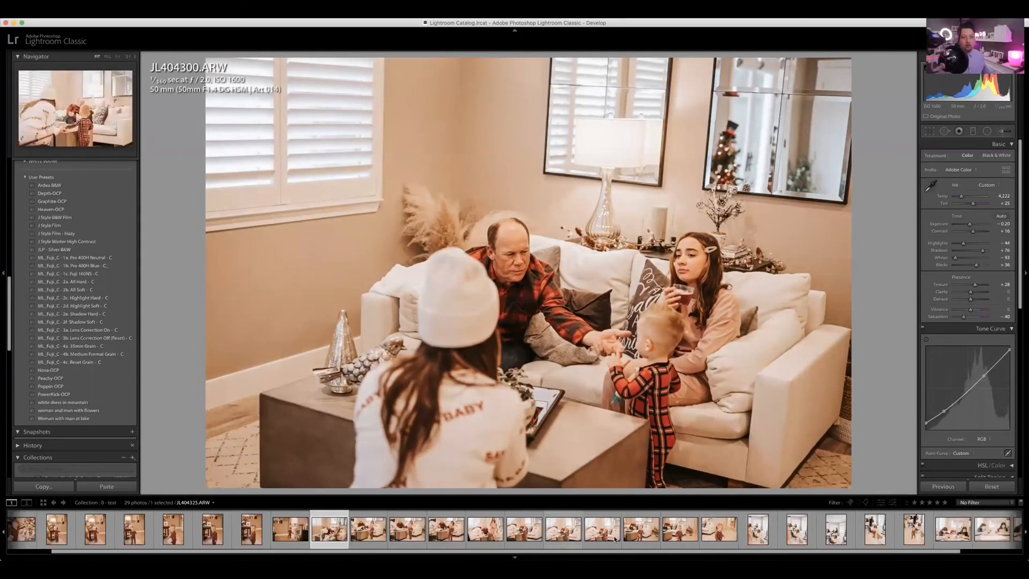
{"action": "left_click", "coordinate": [1001, 530], "text": "shift"}
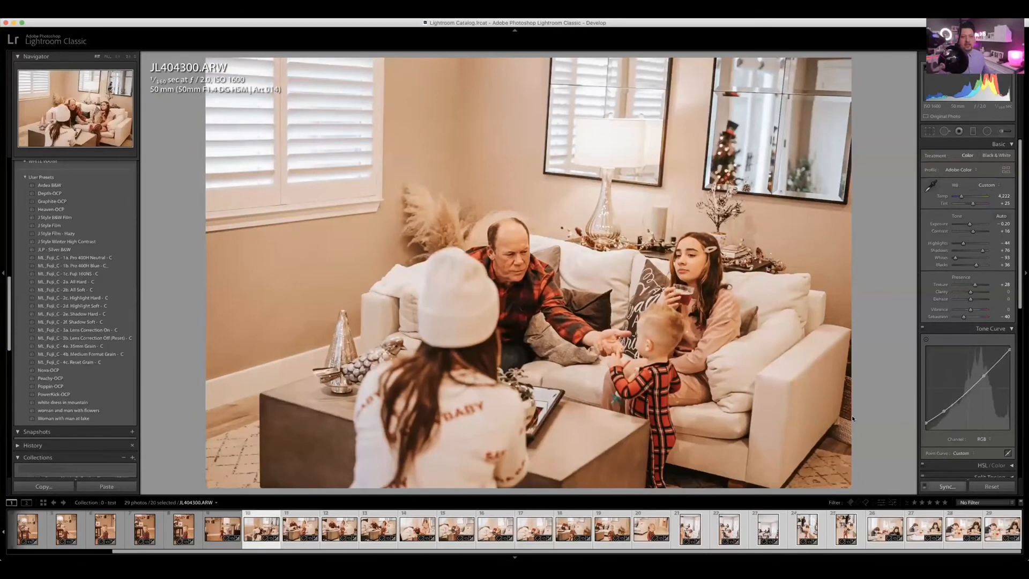
{"action": "left_click", "coordinate": [947, 486]}
{"action": "left_click", "coordinate": [589, 204]}
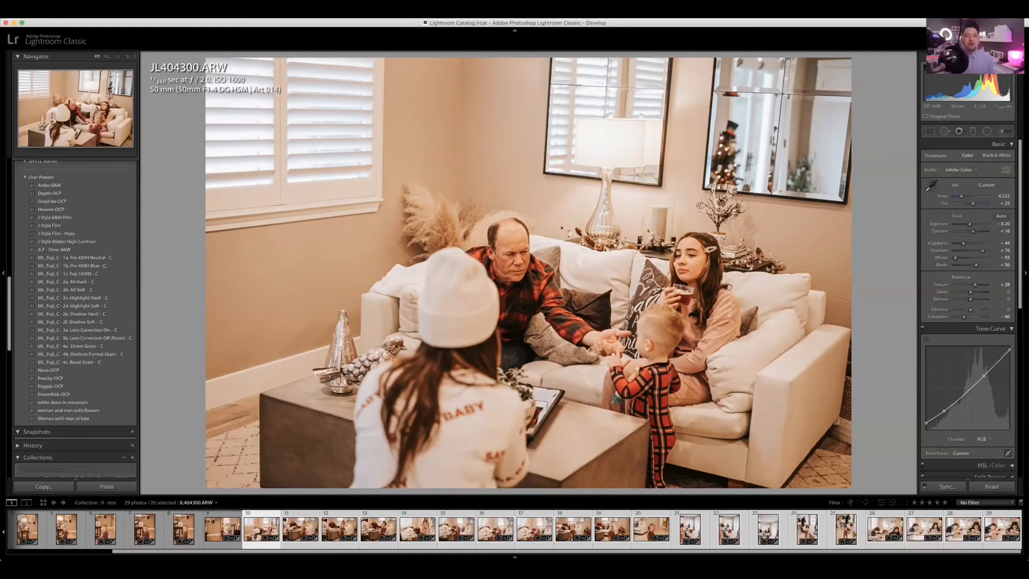
Step: Examine the synced sofa and toddler photos in the Library grid for consistent brightness and color
{"action": "key", "text": "g"}
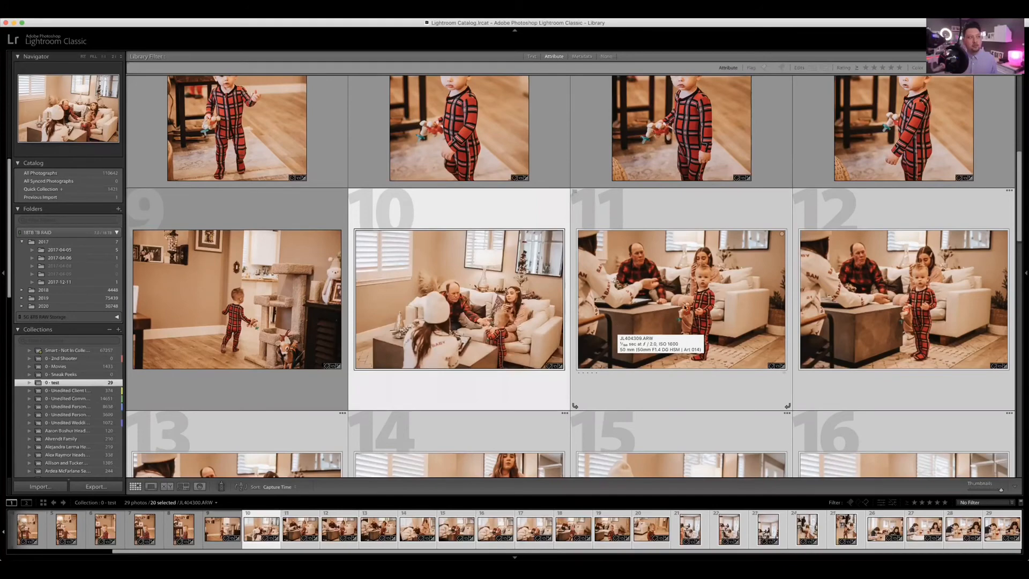
{"action": "scroll", "coordinate": [684, 307], "scroll_direction": "down", "scroll_amount": 1}
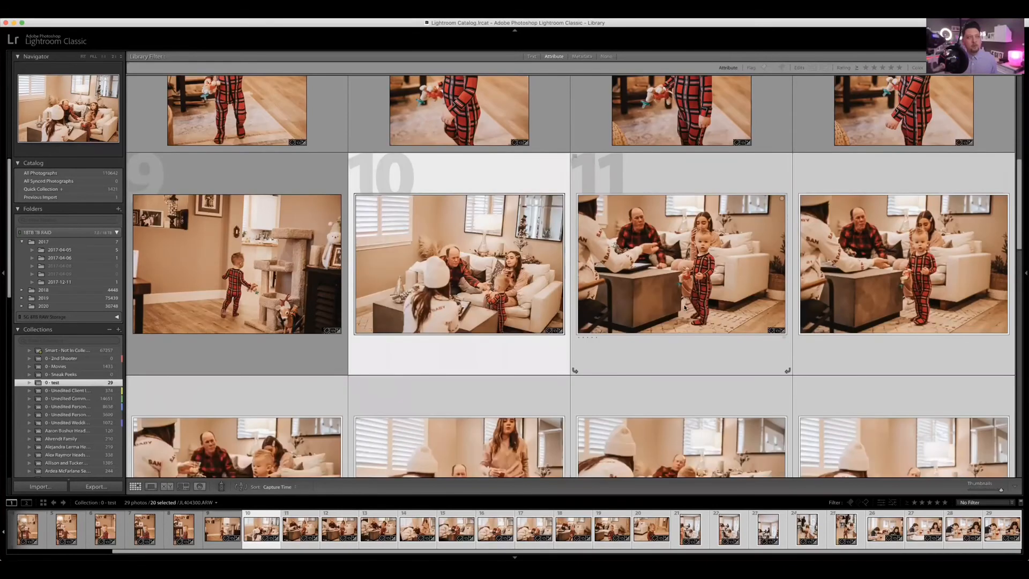
{"action": "scroll", "coordinate": [563, 141], "scroll_direction": "down", "scroll_amount": 1}
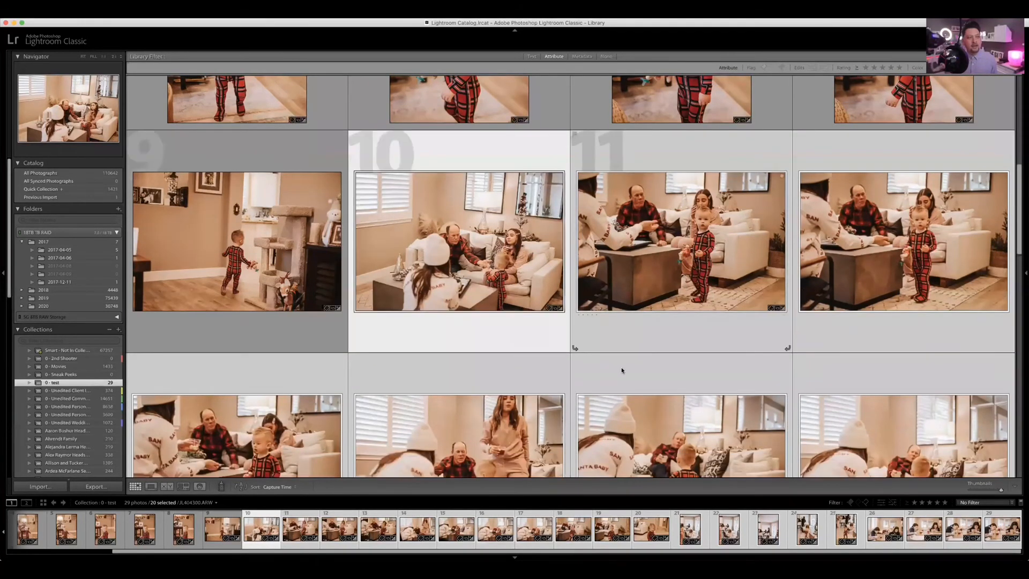
{"action": "scroll", "coordinate": [460, 262], "scroll_direction": "down", "scroll_amount": 6}
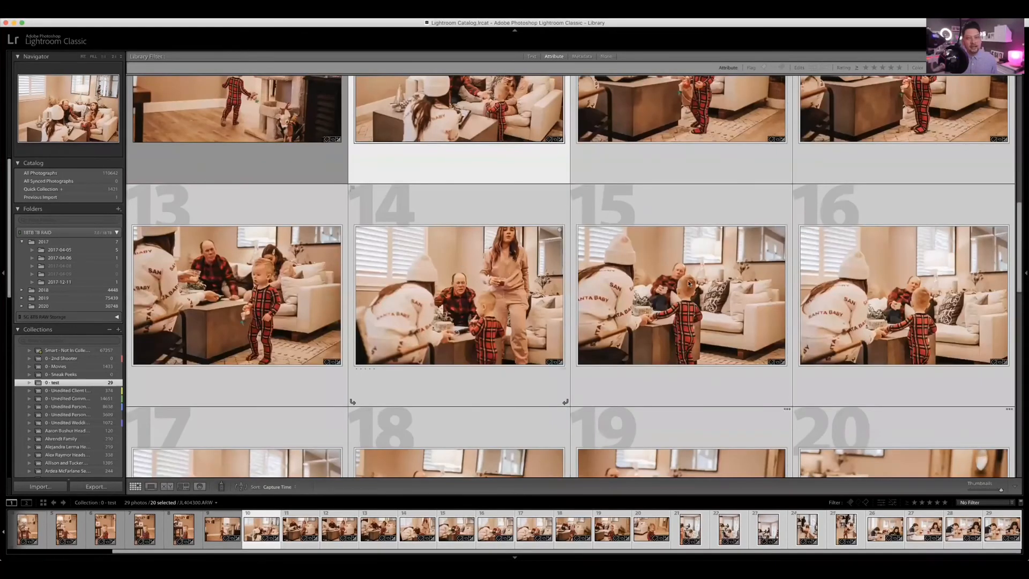
{"action": "scroll", "coordinate": [688, 283], "scroll_direction": "down", "scroll_amount": 4}
{"action": "scroll", "coordinate": [688, 283], "scroll_direction": "down", "scroll_amount": 1}
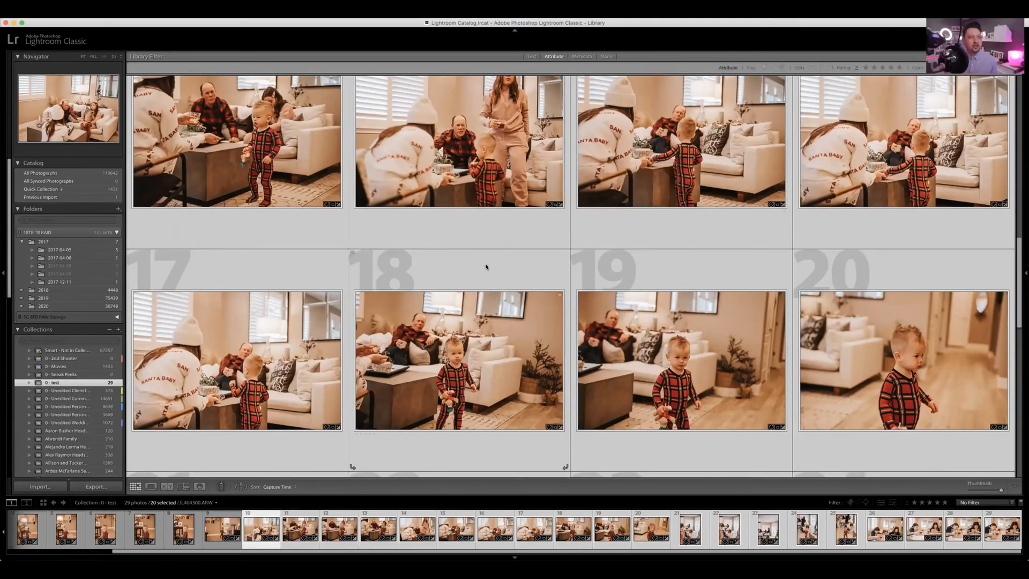
{"action": "scroll", "coordinate": [647, 289], "scroll_direction": "down", "scroll_amount": 2}
{"action": "scroll", "coordinate": [734, 254], "scroll_direction": "down", "scroll_amount": 2}
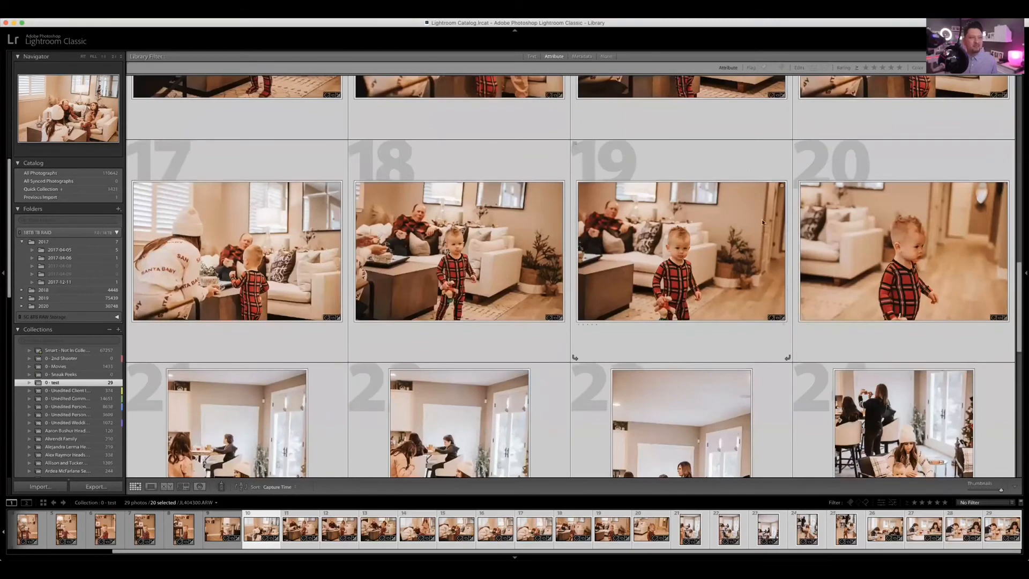
Step: Open photo 19, the toddler in front of the sofa, in Develop, raise its Exposure to +0.13, and return to the grid
{"action": "left_click", "coordinate": [735, 162]}
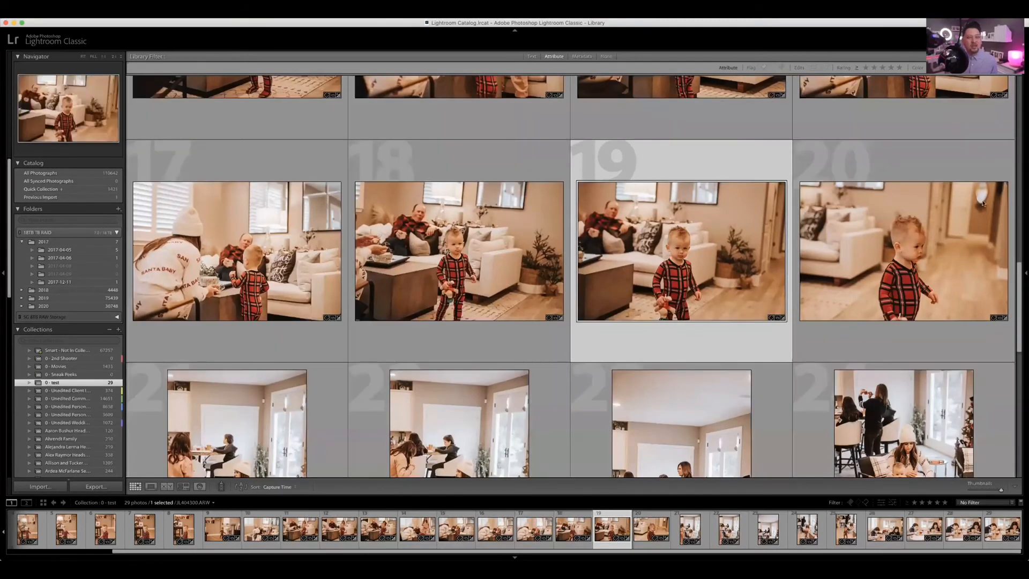
{"action": "key", "text": "d"}
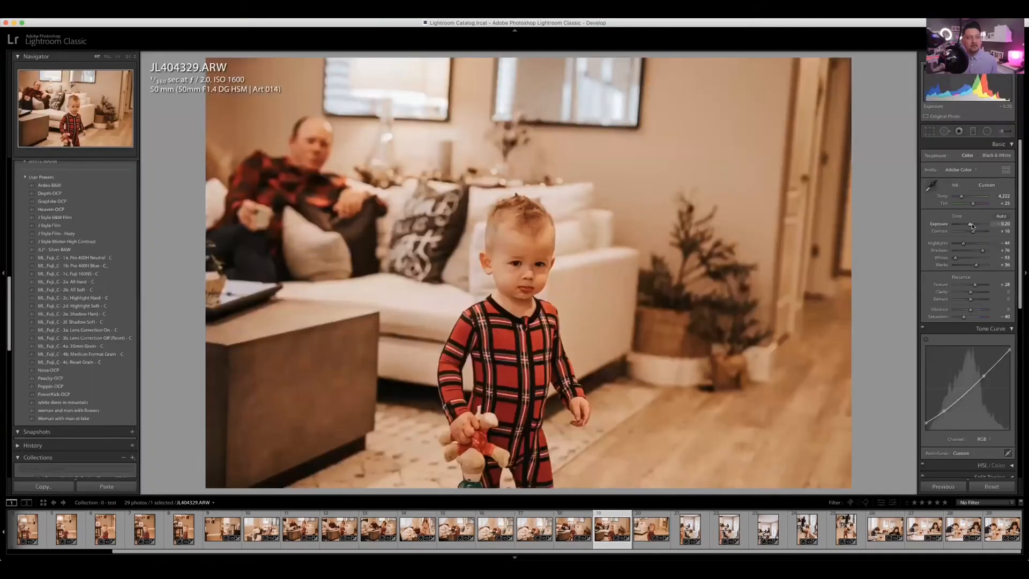
{"action": "left_click_drag", "start_coordinate": [972, 226], "coordinate": [974, 226]}
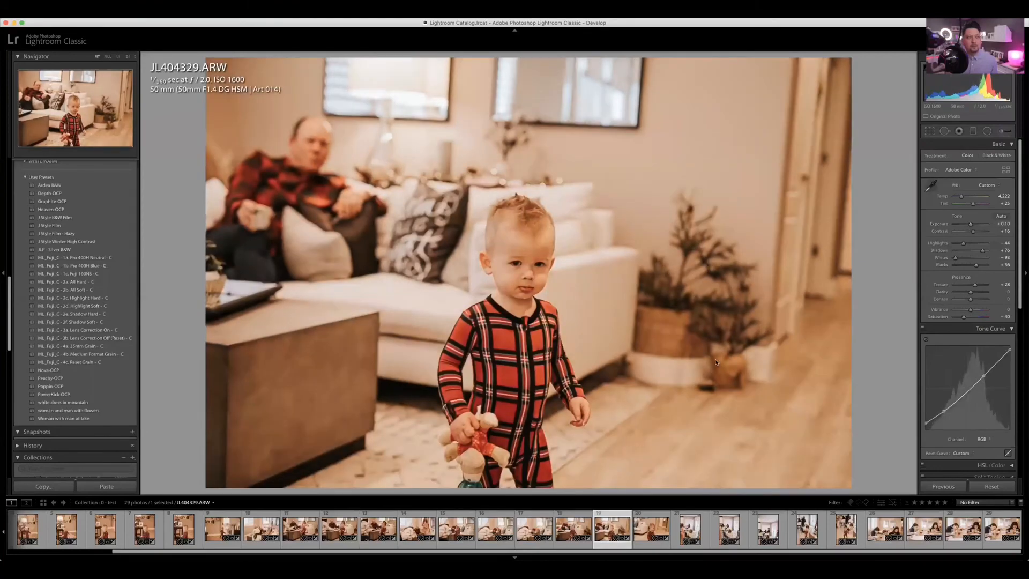
{"action": "key", "text": "g"}
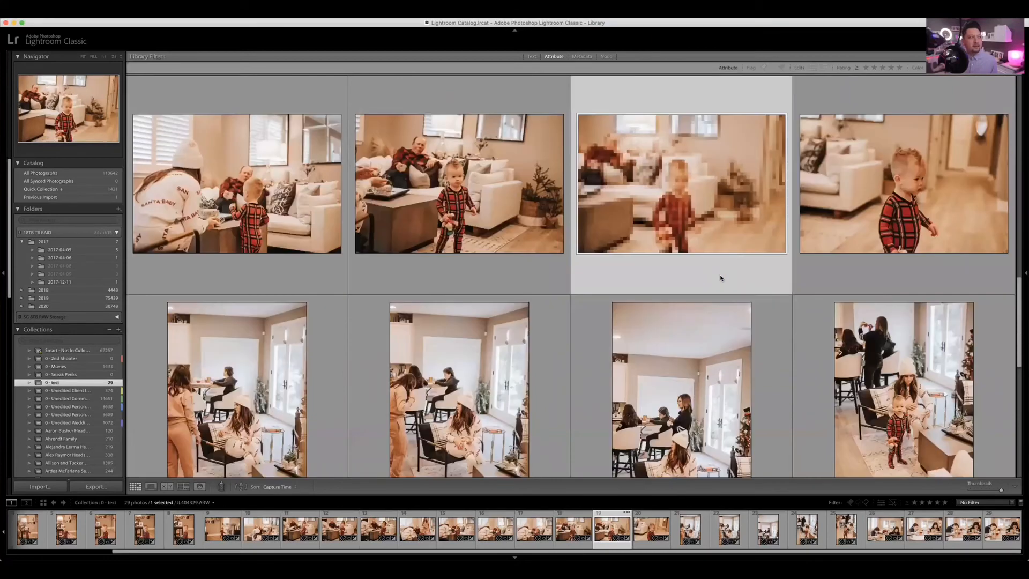
Step: Open photo 21, the first vertical shot by the glass doors, in Develop and set Exposure to -0.50 and Temp to 4,078
{"action": "scroll", "coordinate": [387, 301], "scroll_direction": "down", "scroll_amount": 2}
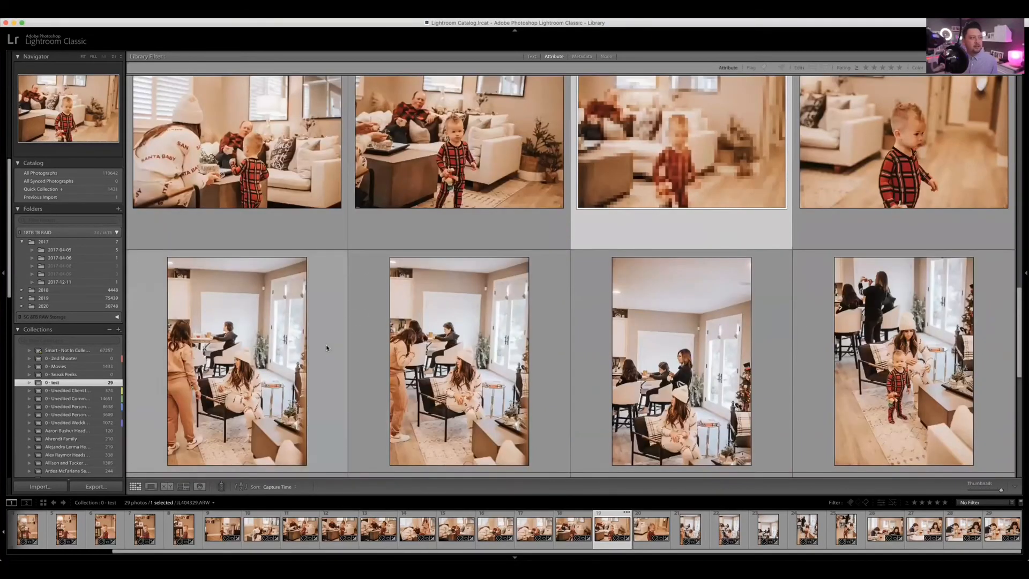
{"action": "left_click", "coordinate": [327, 348]}
{"action": "key", "text": "d"}
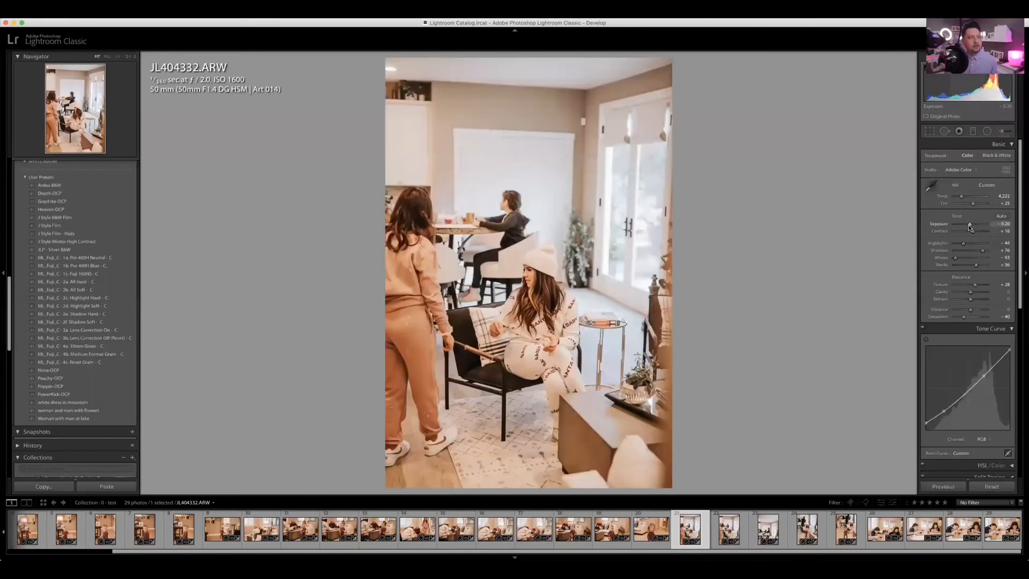
{"action": "left_click_drag", "start_coordinate": [970, 227], "coordinate": [958, 200]}
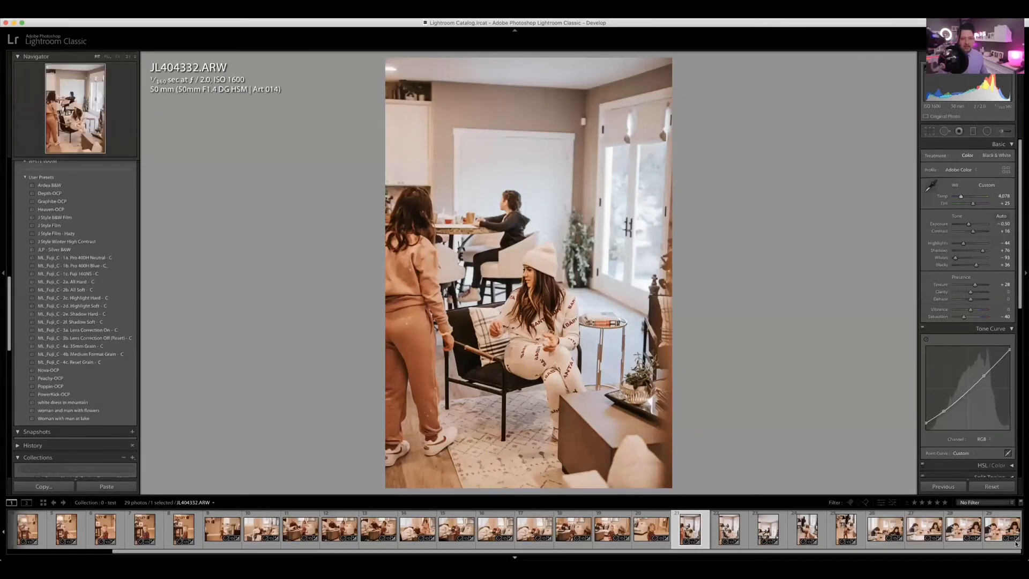
Step: Select photos 21 through 29 and synchronize photo 21's checked develop settings to them
{"action": "left_click", "coordinate": [1001, 529], "text": "shift"}
{"action": "left_click", "coordinate": [936, 488]}
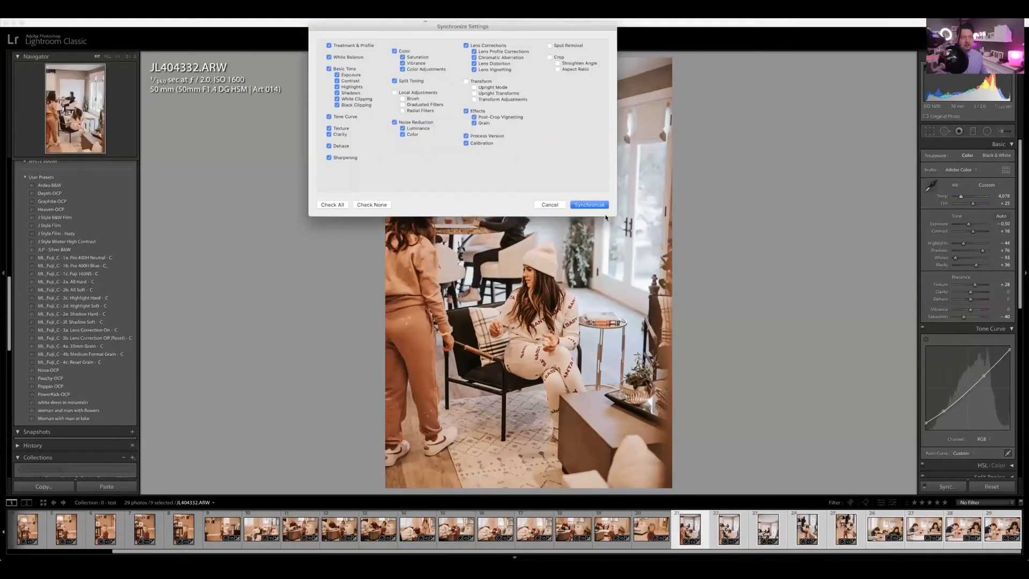
{"action": "key", "text": "Return"}
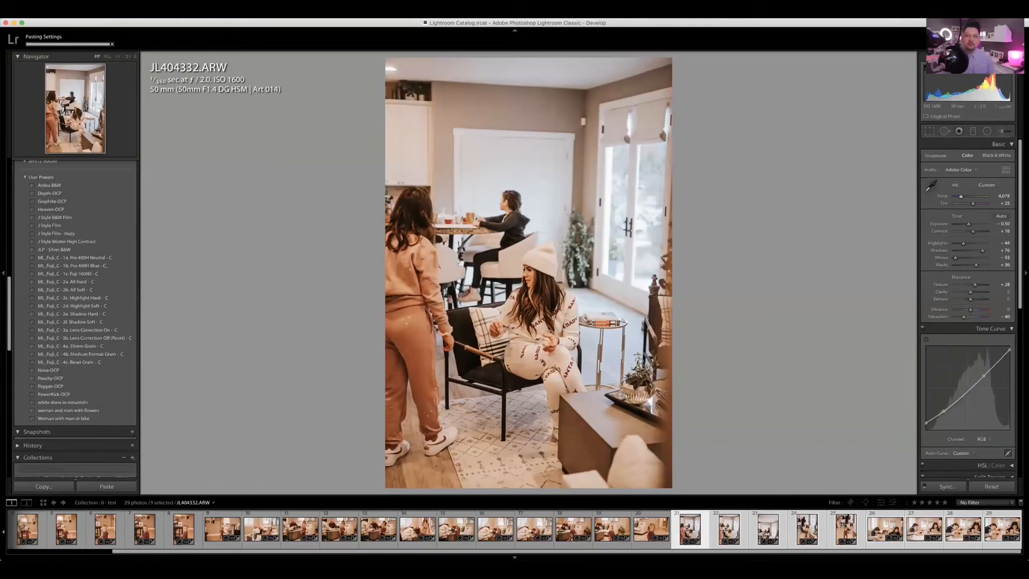
Step: Check the synced photos in the grid, then open photo 26, the two girls at the table, and set Exposure to -0.15 and Temp to 3,943
{"action": "key", "text": "g"}
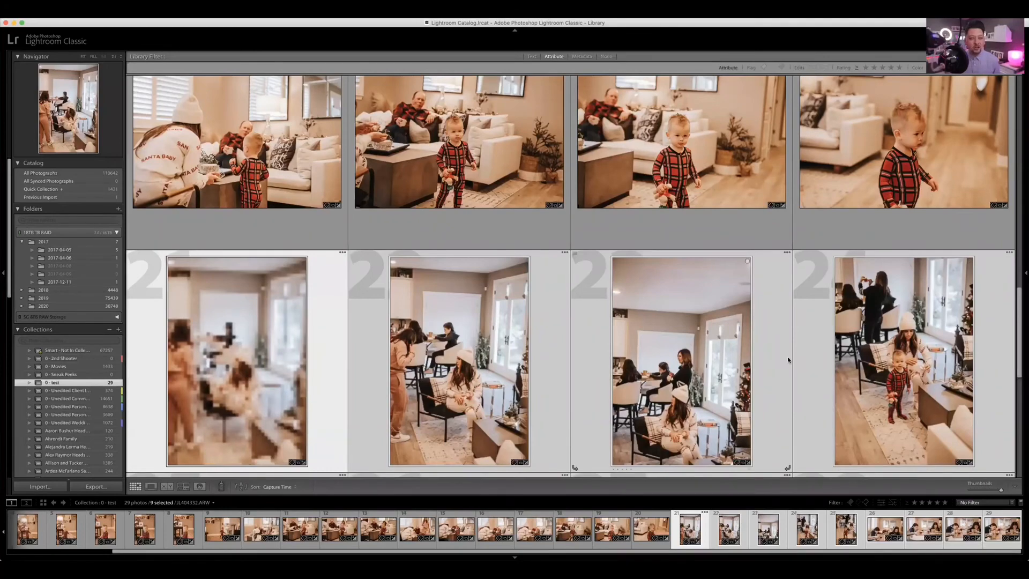
{"action": "scroll", "coordinate": [788, 359], "scroll_direction": "down", "scroll_amount": 1}
{"action": "scroll", "coordinate": [787, 360], "scroll_direction": "down", "scroll_amount": 3}
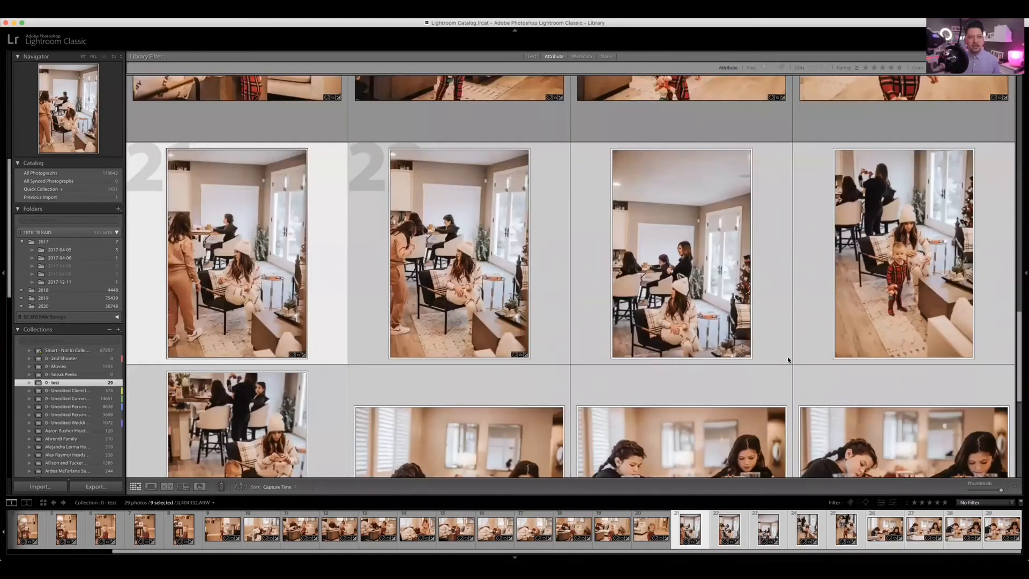
{"action": "scroll", "coordinate": [734, 341], "scroll_direction": "down", "scroll_amount": 4}
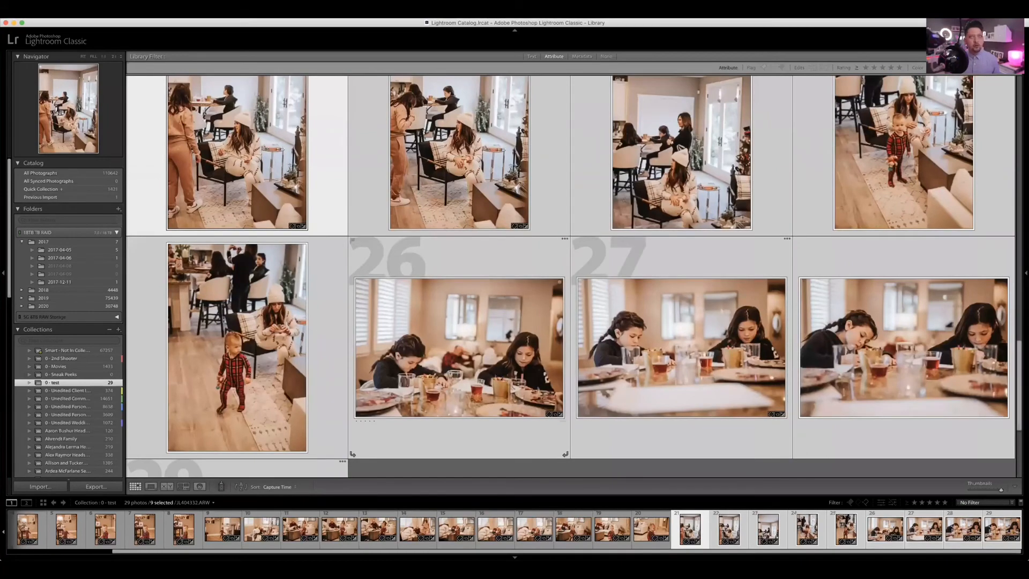
{"action": "left_click", "coordinate": [472, 435]}
{"action": "key", "text": "d"}
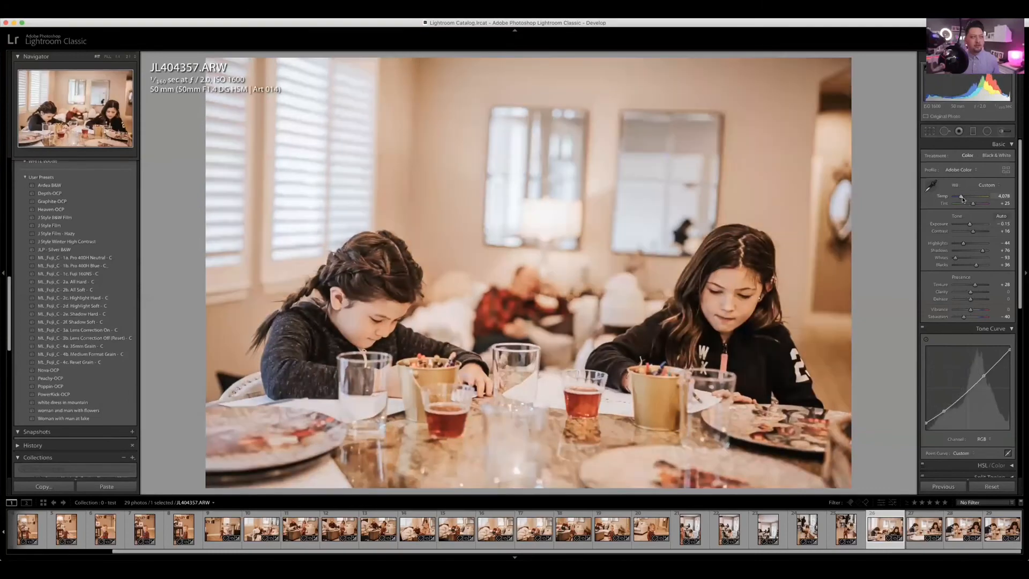
{"action": "left_click_drag", "start_coordinate": [961, 198], "coordinate": [962, 198]}
Step: Select photos 26 through 29 of the girls at the table and synchronize photo 26's checked develop settings to them
{"action": "left_click", "coordinate": [1002, 529], "text": "shift"}
{"action": "left_click", "coordinate": [944, 486]}
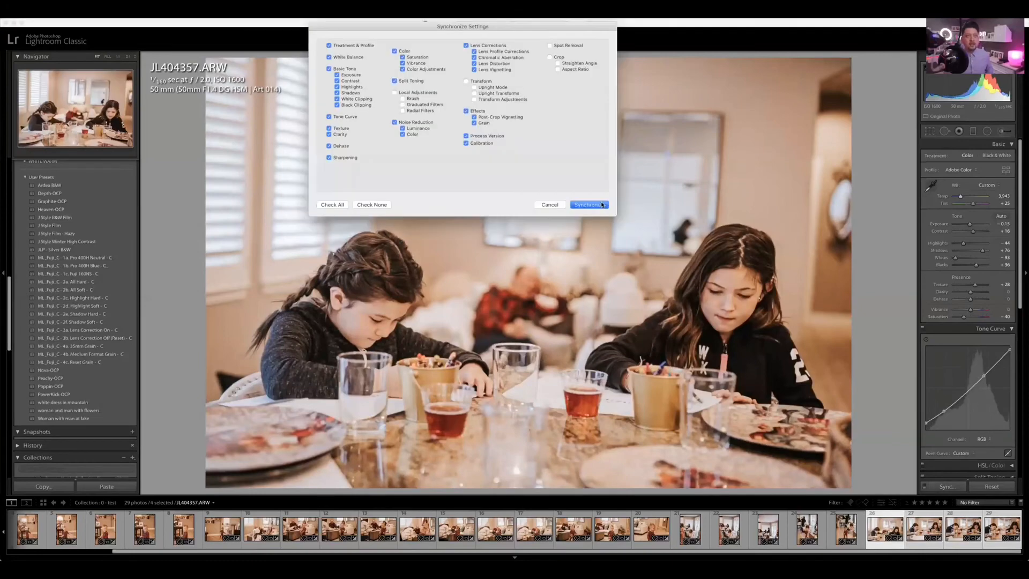
{"action": "key", "text": "Return"}
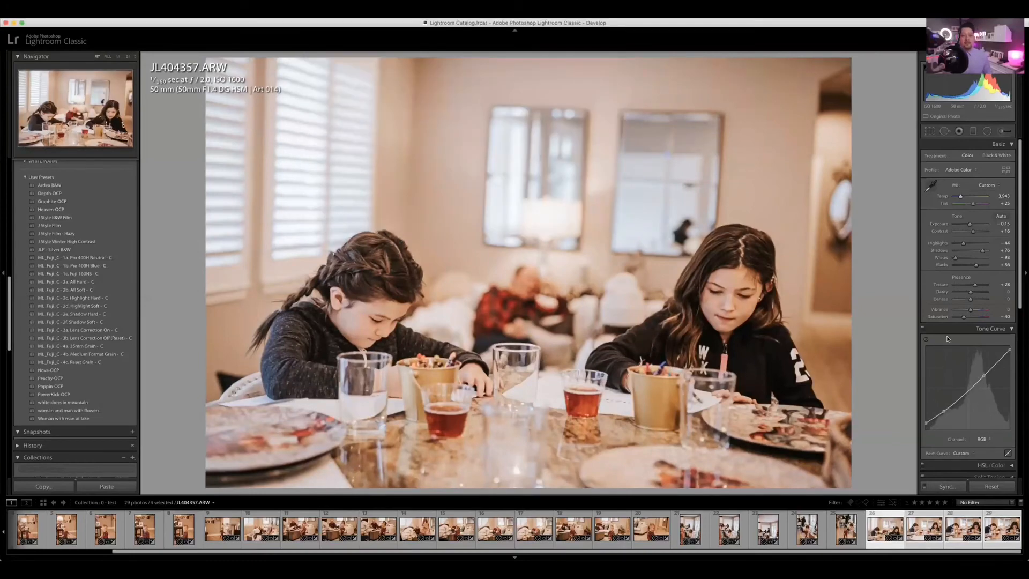
Step: Show the whole collection as small thumbnails in the Library grid and rate photos 8, 22 and 25 one star
{"action": "key", "text": "g"}
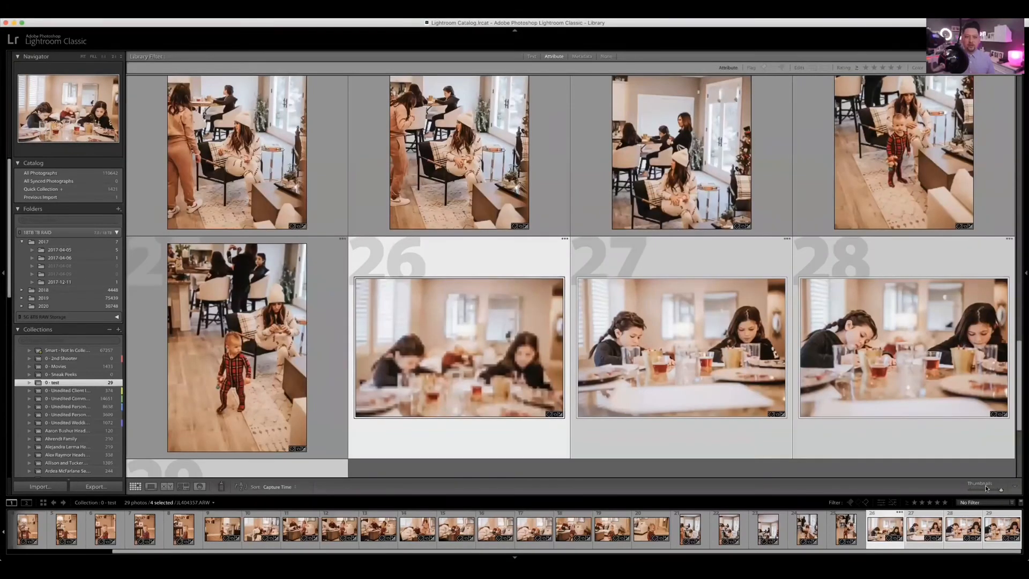
{"action": "left_click", "coordinate": [981, 491]}
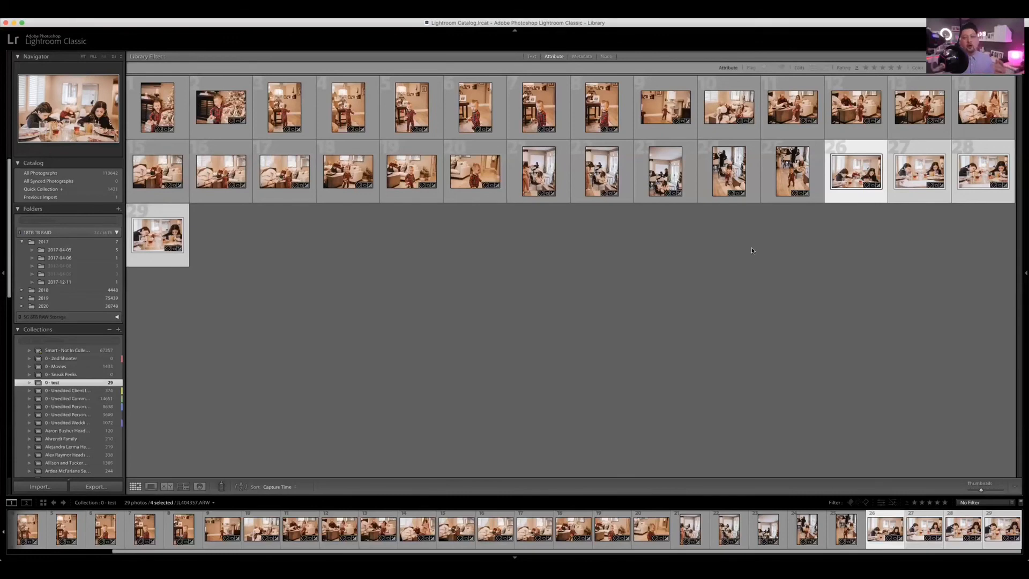
{"action": "left_click", "coordinate": [600, 111]}
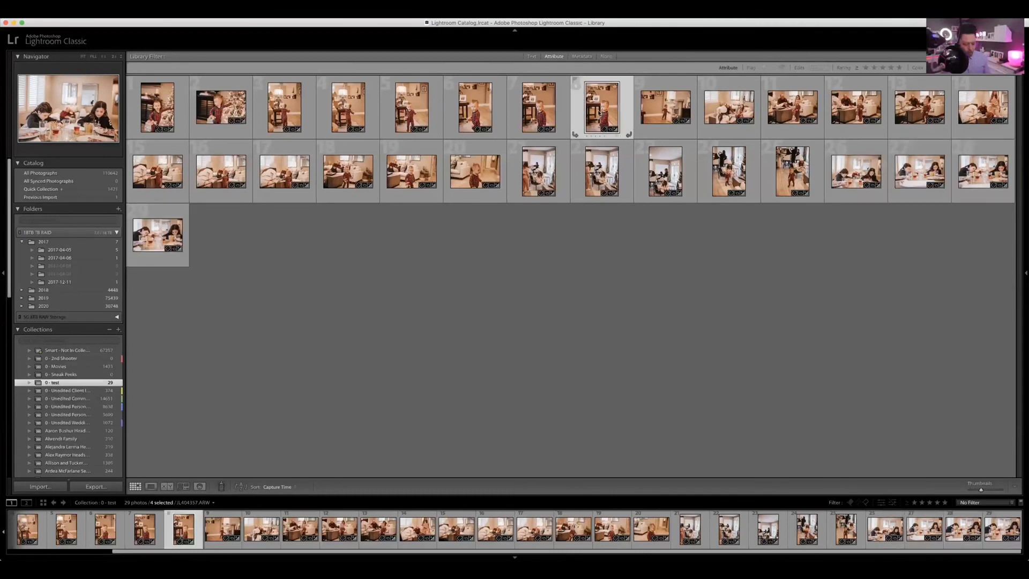
{"action": "key", "text": "1"}
{"action": "left_click", "coordinate": [601, 160]}
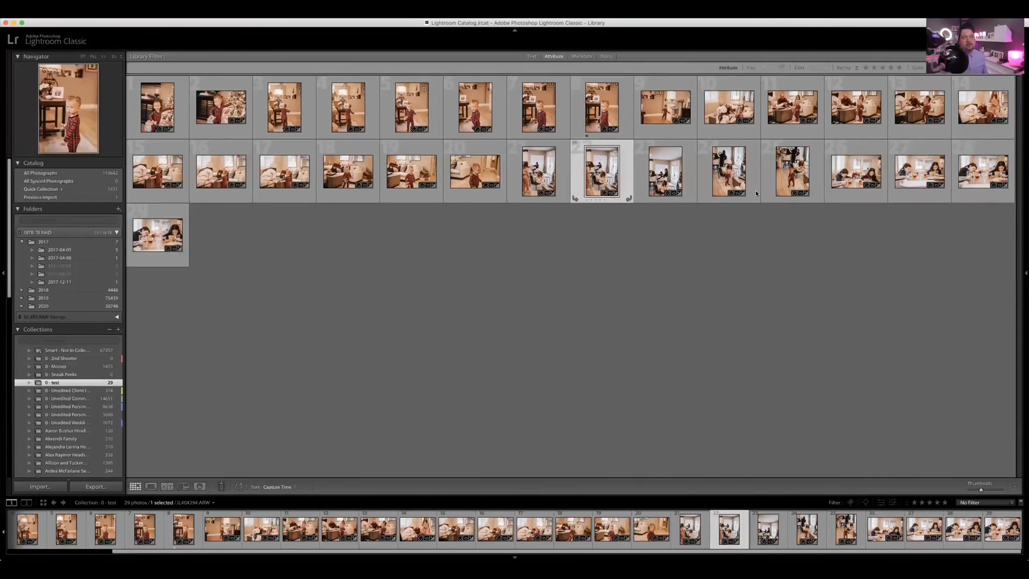
{"action": "key", "text": "1"}
{"action": "left_click", "coordinate": [792, 171]}
{"action": "key", "text": "1"}
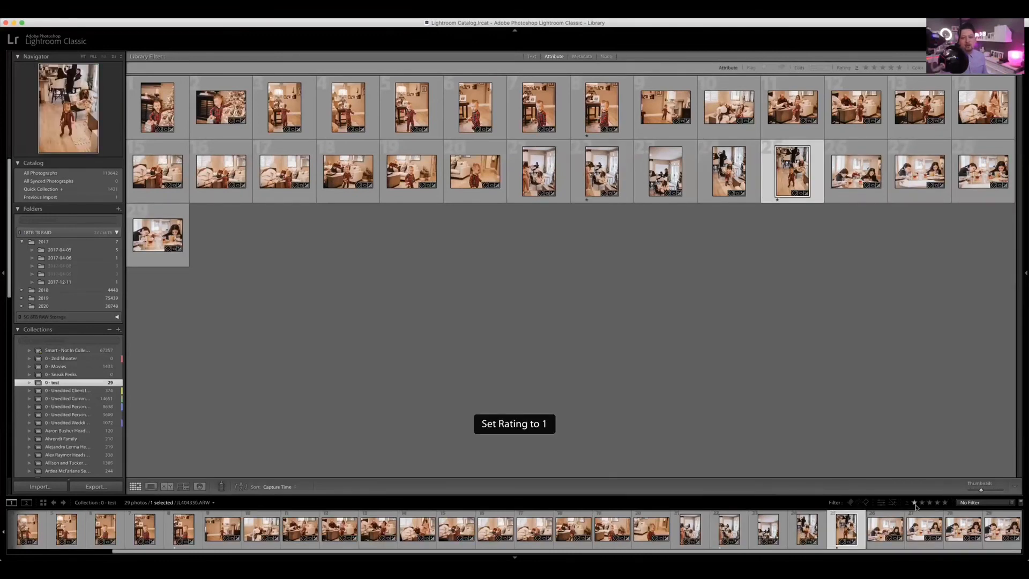
Step: Filter the collection to photos rated one star and higher, switching the rating filter off and on again
{"action": "left_click", "coordinate": [914, 502]}
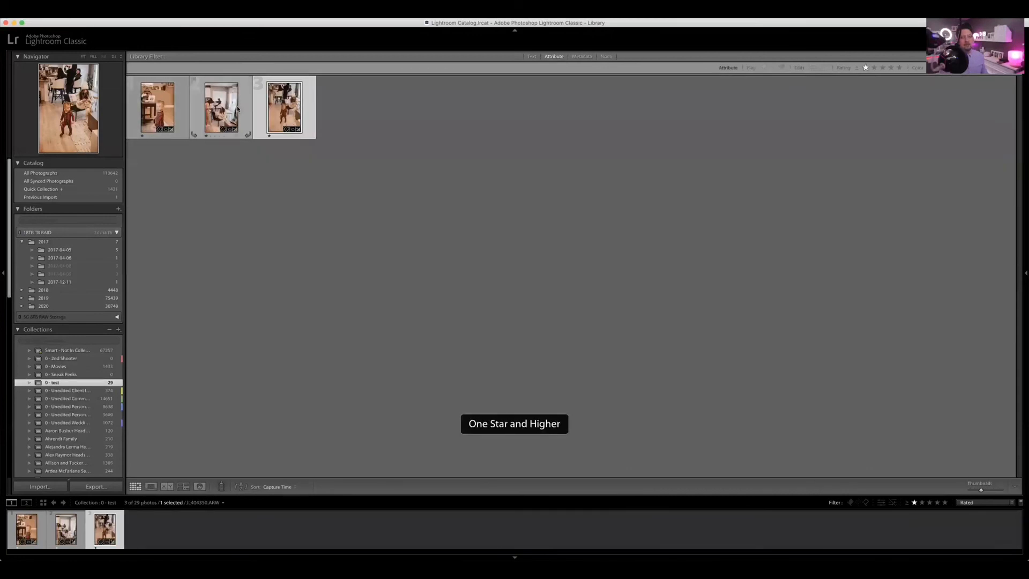
{"action": "left_click", "coordinate": [914, 502]}
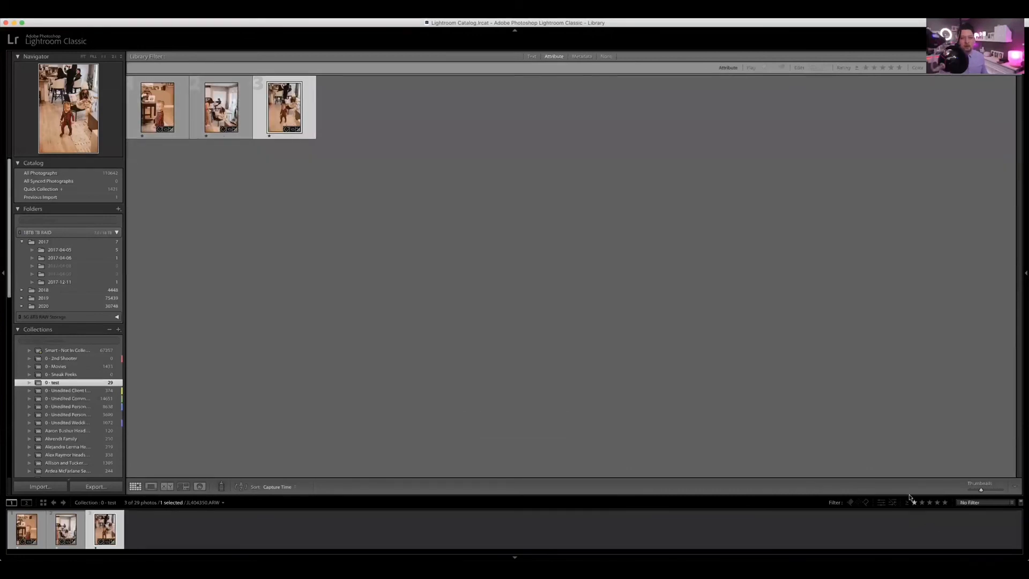
{"action": "left_click", "coordinate": [914, 502]}
{"action": "left_click", "coordinate": [914, 502]}
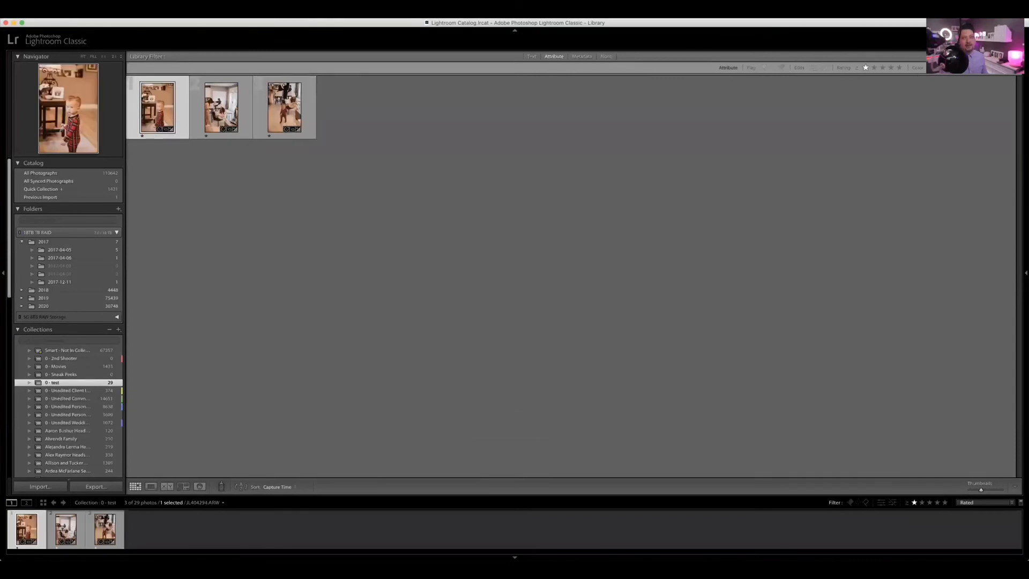
Step: Apply the JLP - Silver B&W preset to the standing toddler photo and synchronize its checked develop settings to all three one-star photos
{"action": "key", "text": "d"}
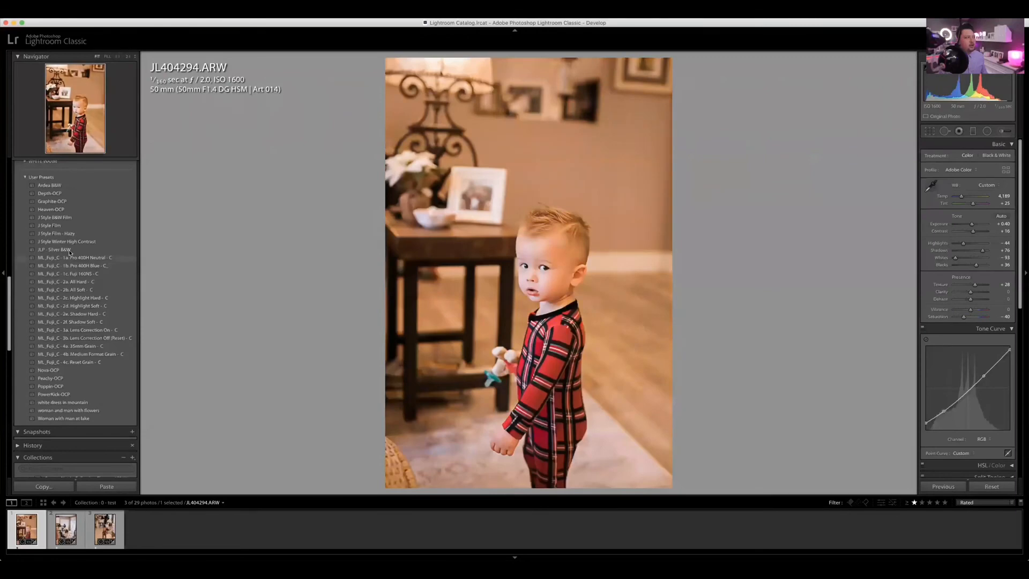
{"action": "left_click", "coordinate": [92, 249]}
{"action": "left_click", "coordinate": [109, 527]}
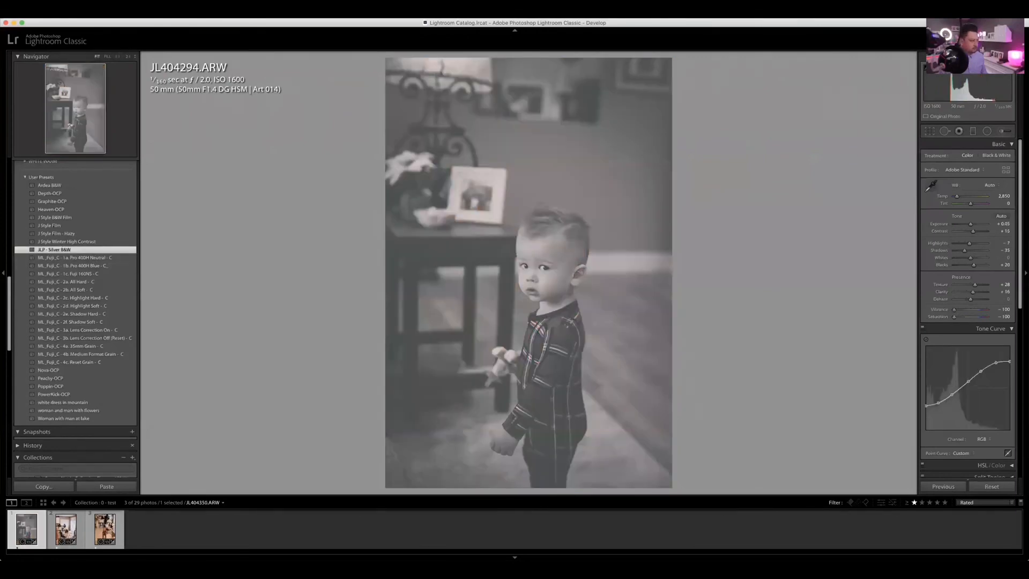
{"action": "left_click", "coordinate": [109, 527], "text": "shift"}
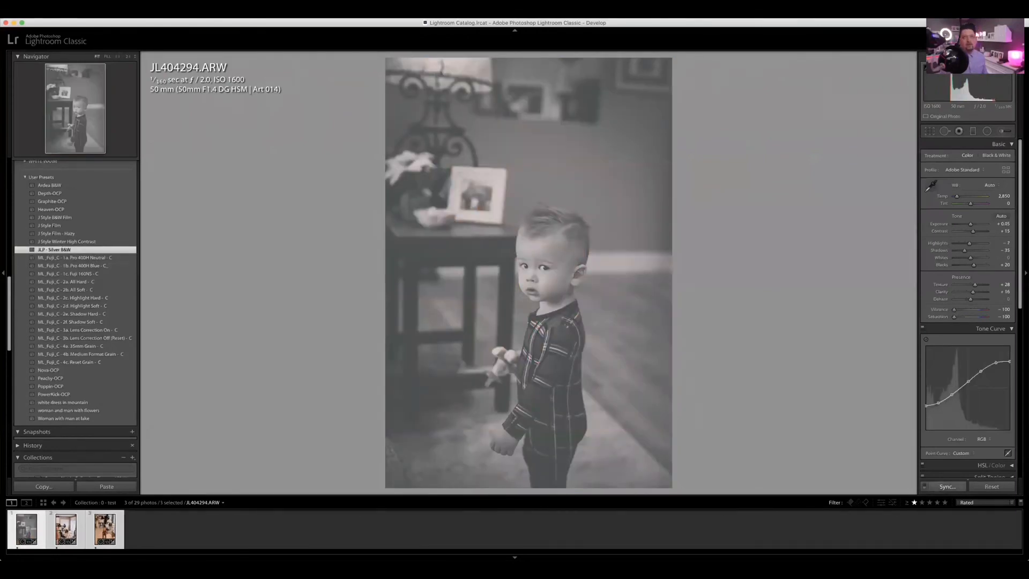
{"action": "left_click", "coordinate": [954, 486]}
{"action": "left_click", "coordinate": [584, 208]}
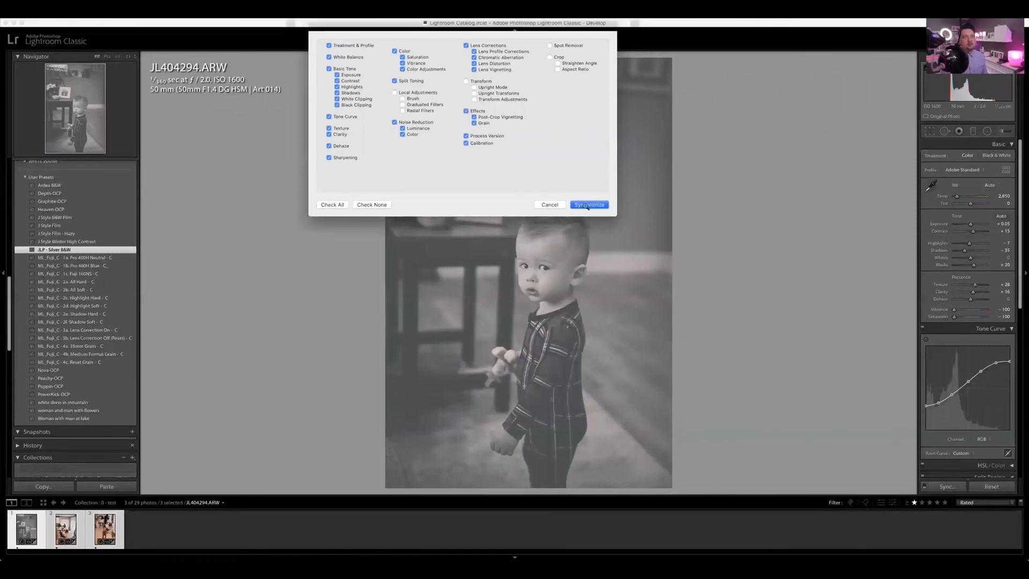
Step: Check the three black-and-white photos as larger Library grid thumbnails, and open the second one in Develop to examine its exposure
{"action": "key", "text": "g"}
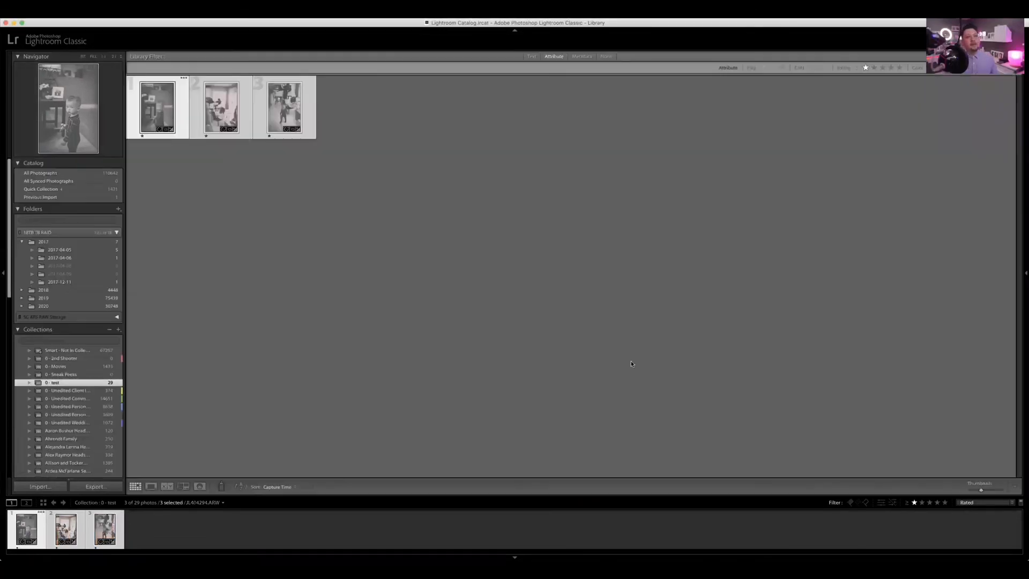
{"action": "left_click", "coordinate": [995, 491]}
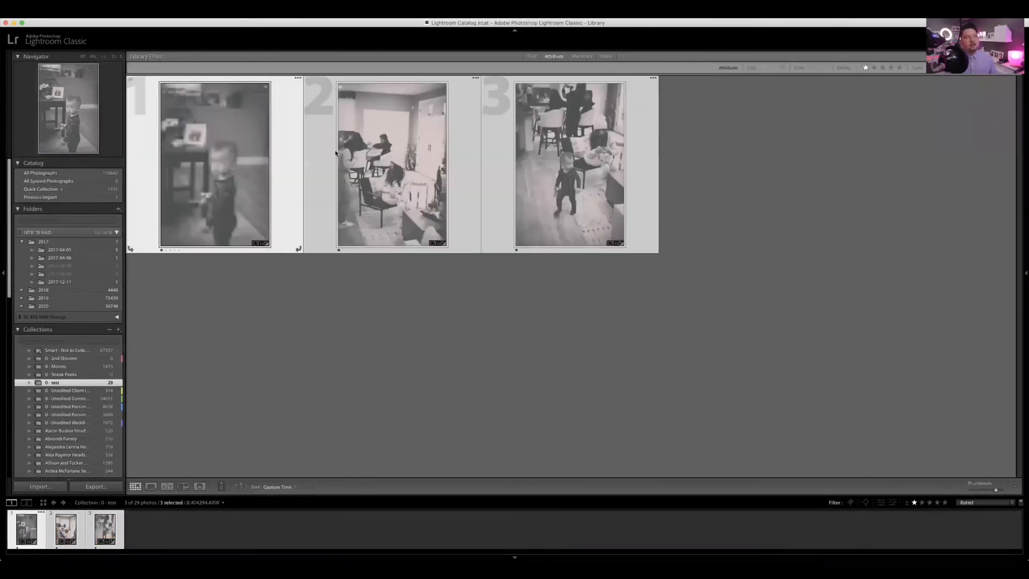
{"action": "key", "text": "Right"}
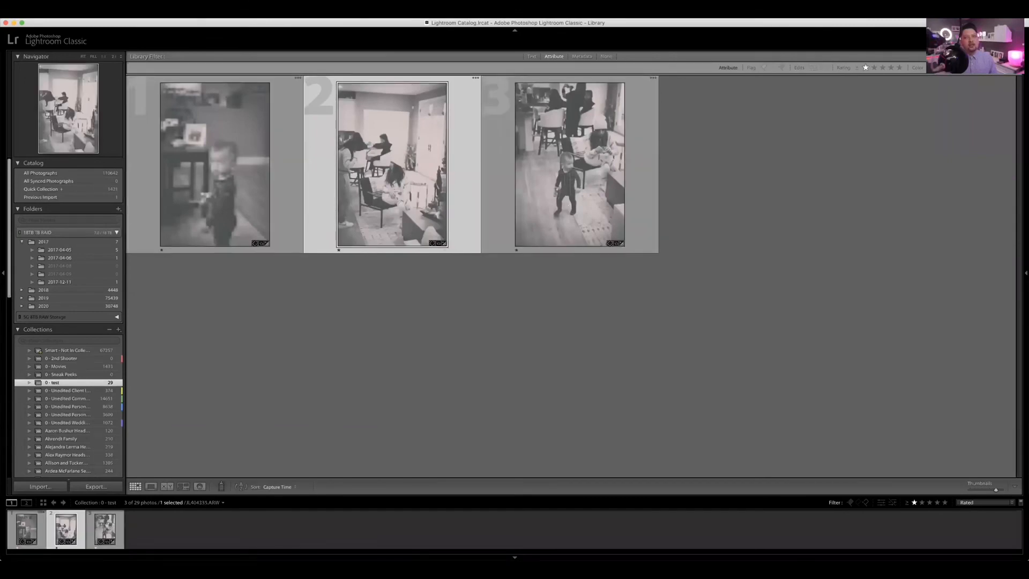
{"action": "key", "text": "d"}
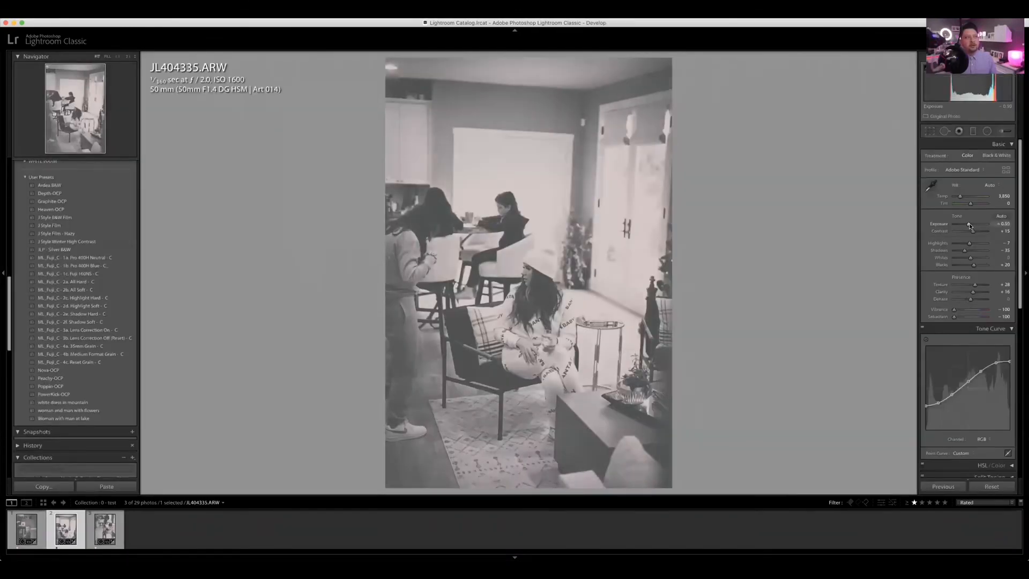
Step: Return to the Library grid and turn off the rating filter to show the whole collection
{"action": "key", "text": "g"}
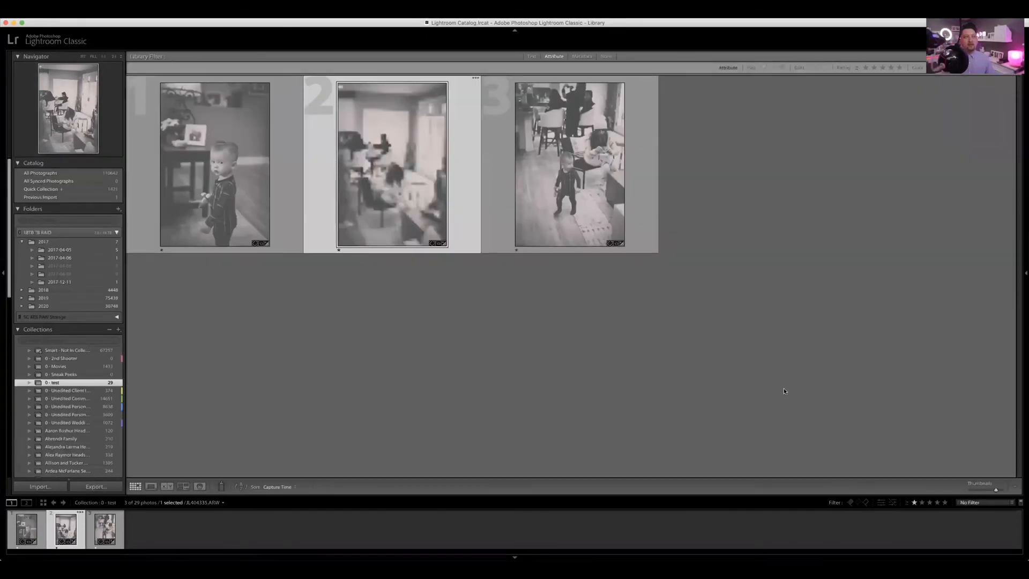
{"action": "key", "text": "super+l"}
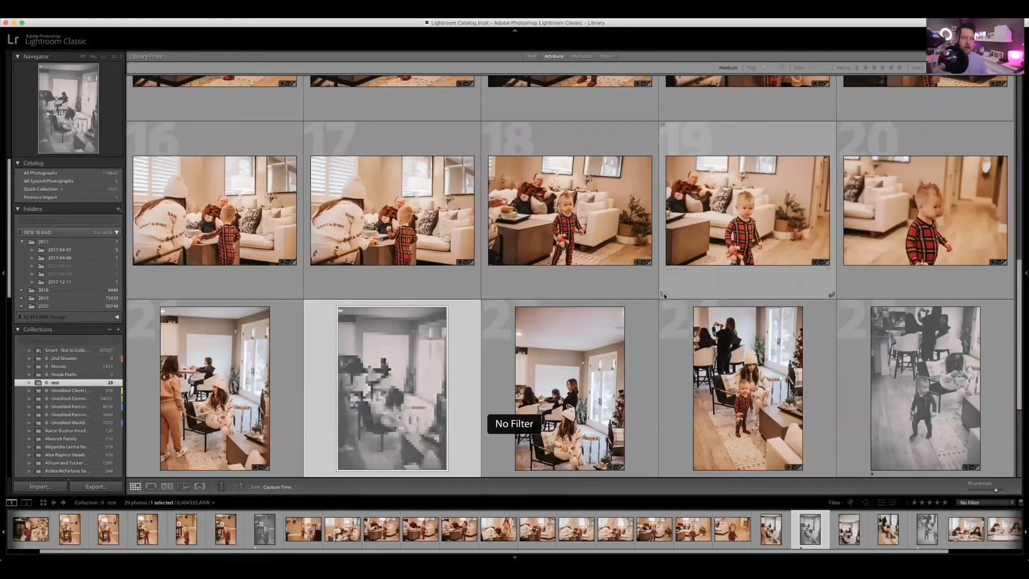